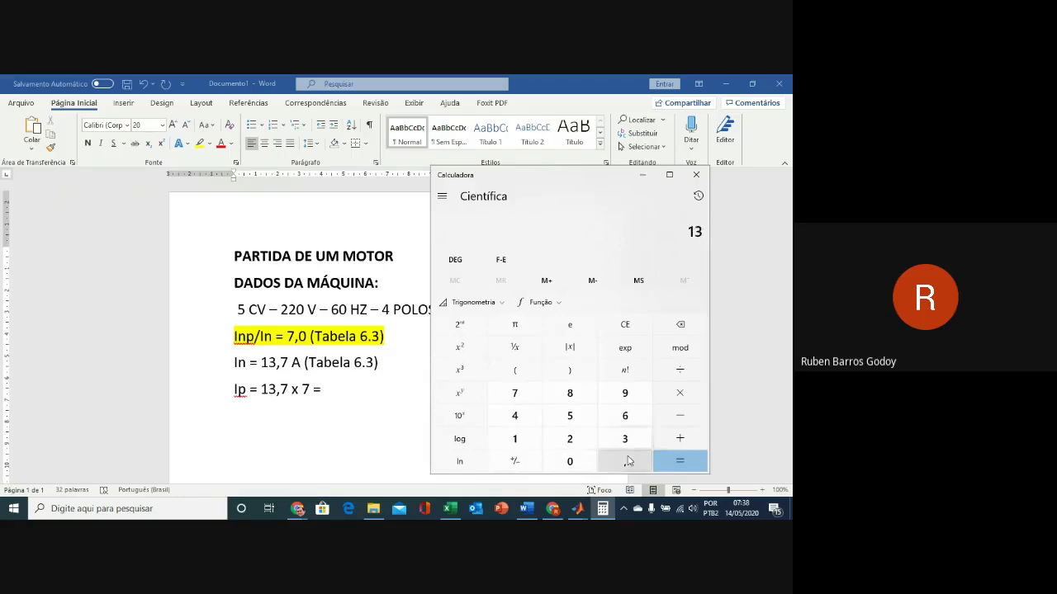
Step: Calculate 13,7 × 7 in the calculator
left_click(625, 461)
left_click(514, 393)
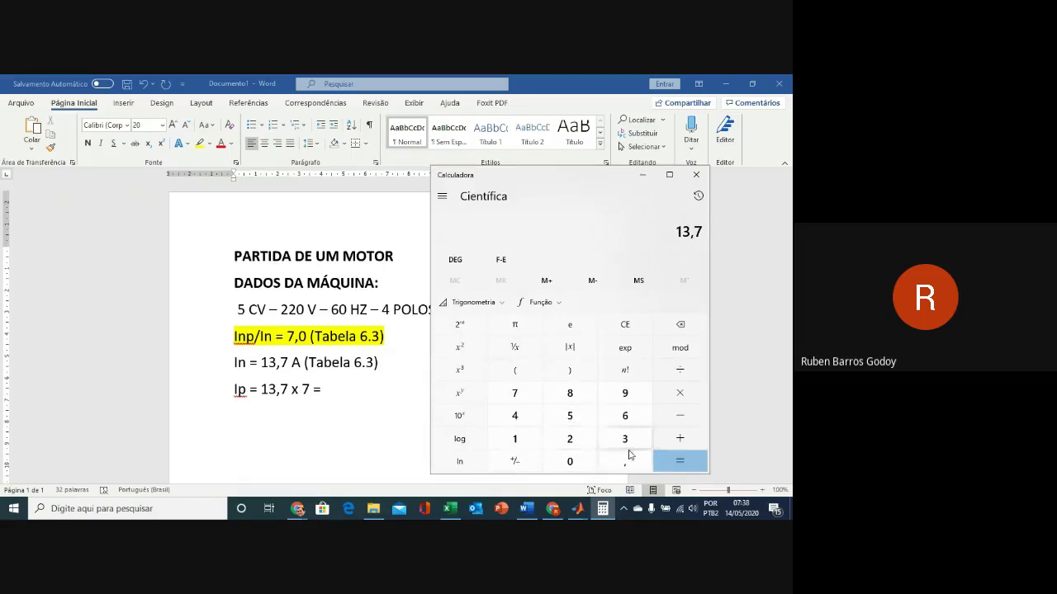
left_click(679, 392)
left_click(514, 393)
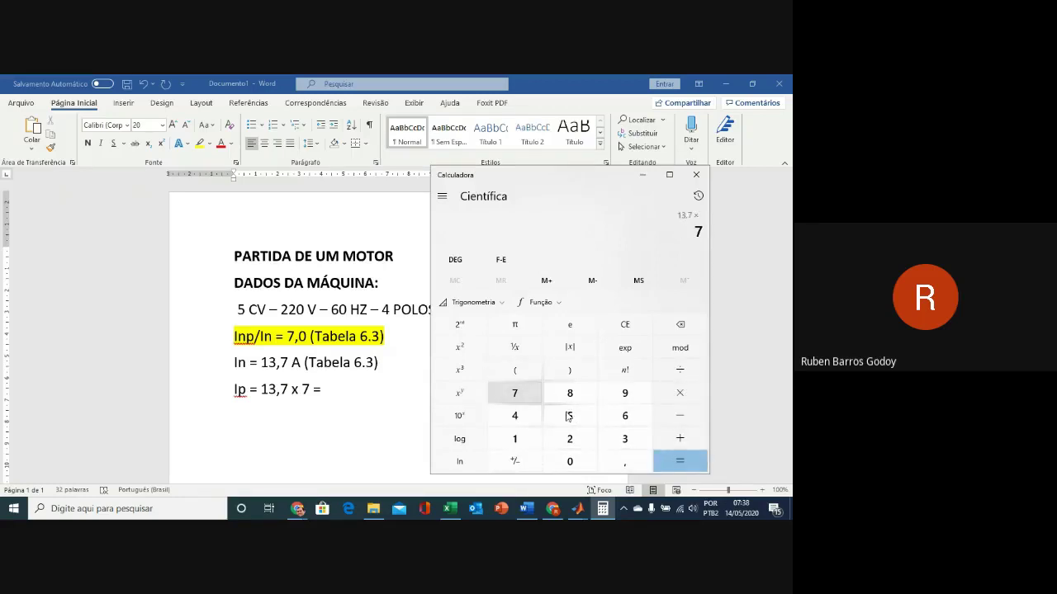
left_click(680, 460)
Step: Switch to the Word document and complete the Ip line with the result 95,9 A
left_click(346, 396)
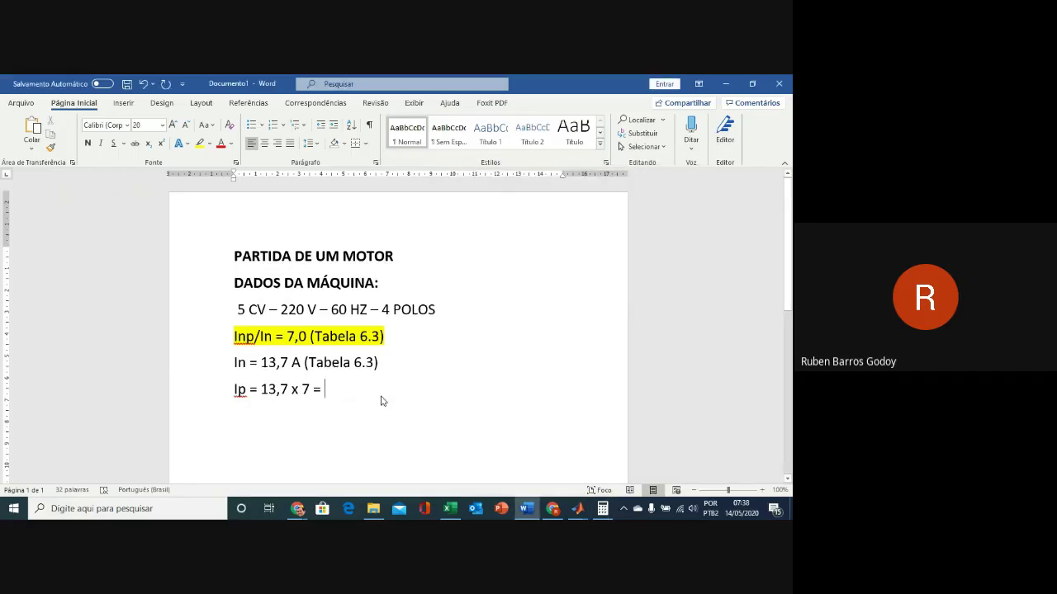
key("alt+Tab")
key("alt+Tab")
type("9")
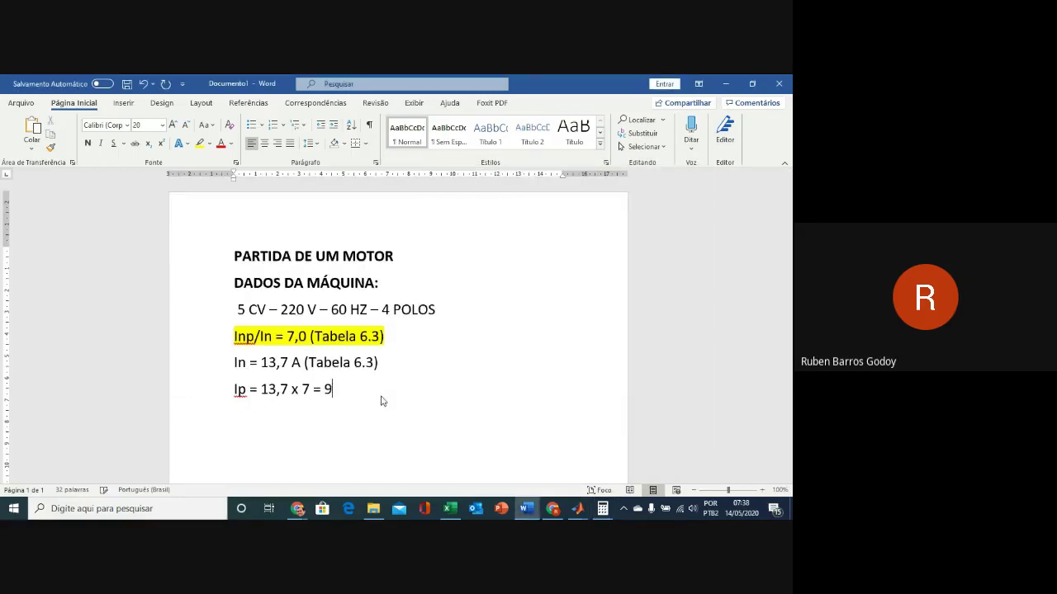
type("5,9 A")
Step: Highlight the line "In = 13,7 A (Tabela 6.3)" in yellow
left_click(195, 400)
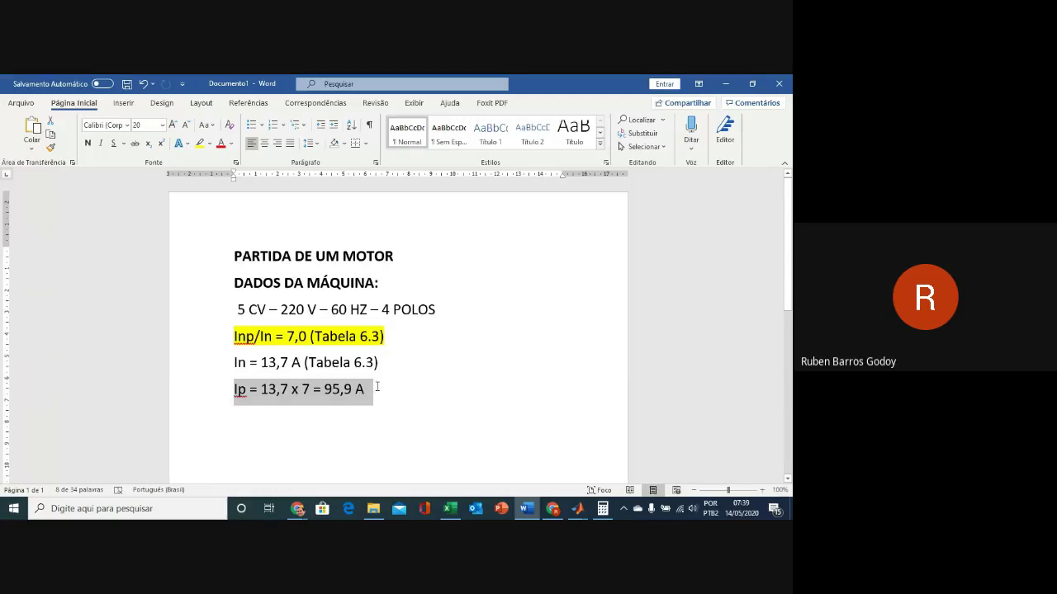
left_click(213, 364)
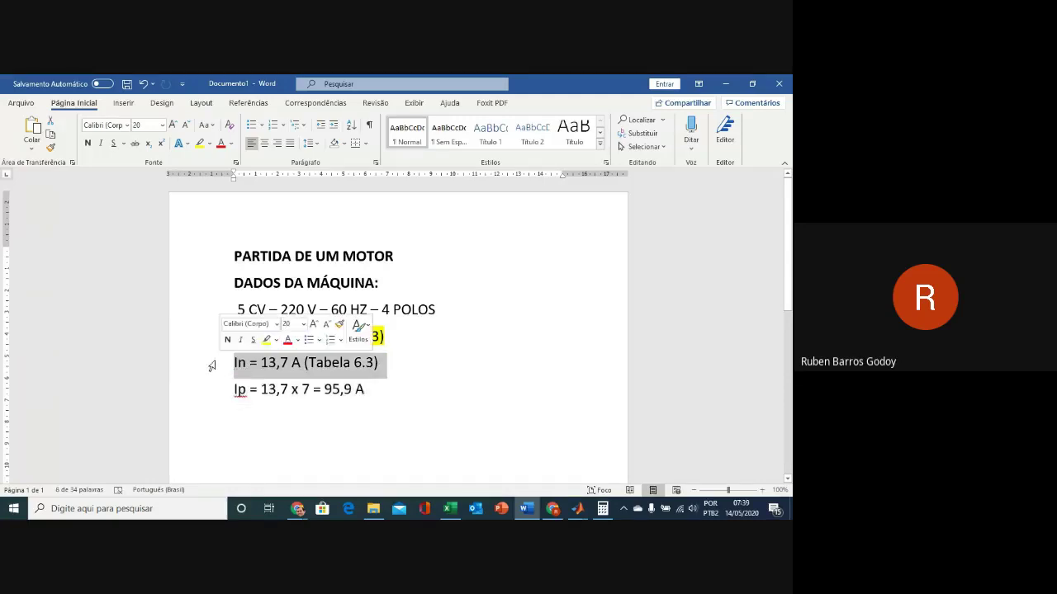
left_click(199, 142)
left_click(437, 397)
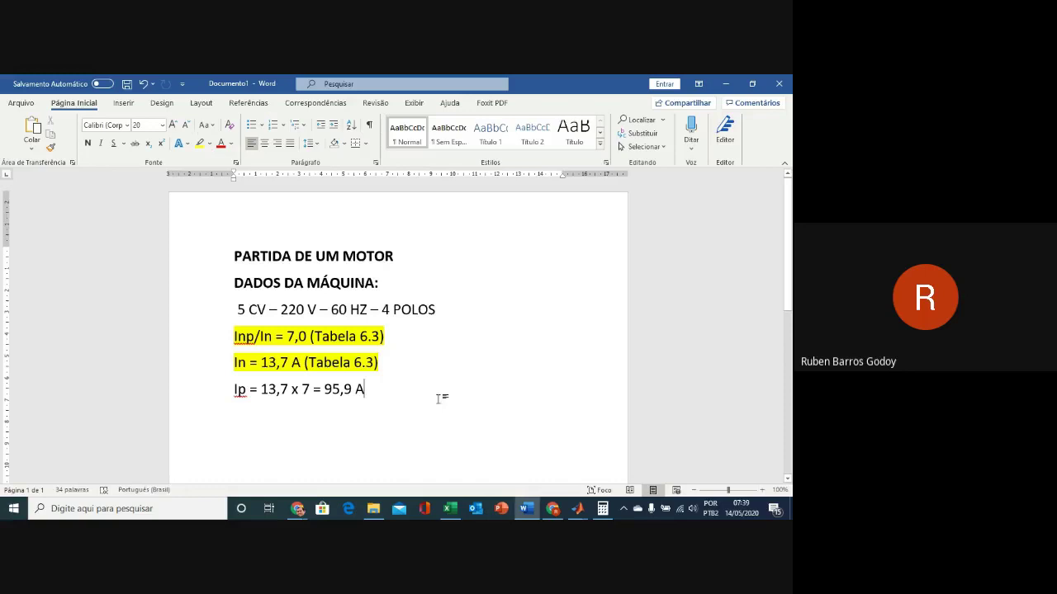
Step: Highlight the Ip line in red and add two new lines below it
left_click(221, 402)
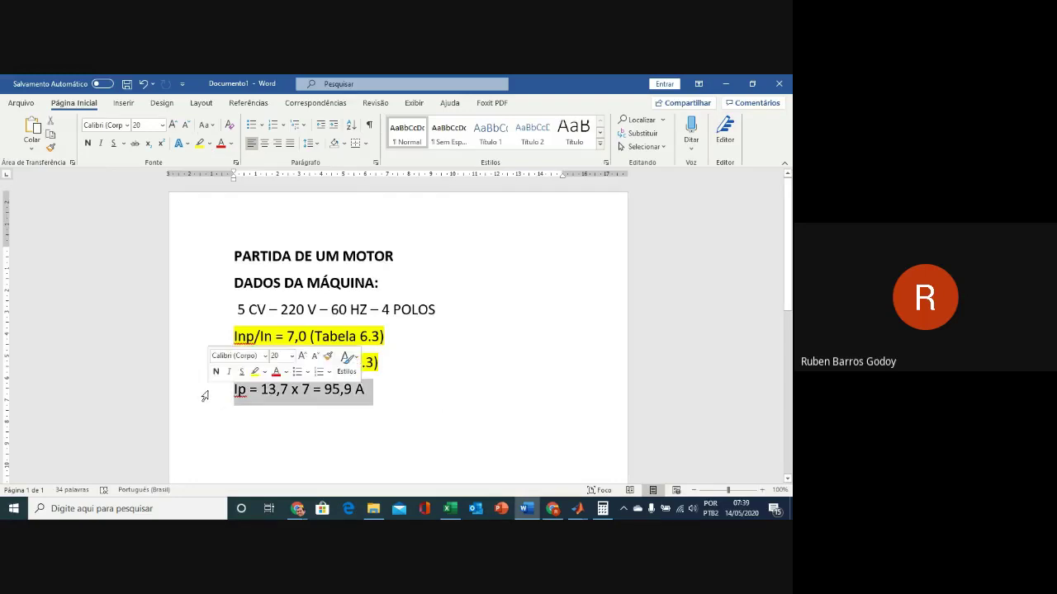
left_click(211, 143)
left_click(204, 175)
left_click(269, 412)
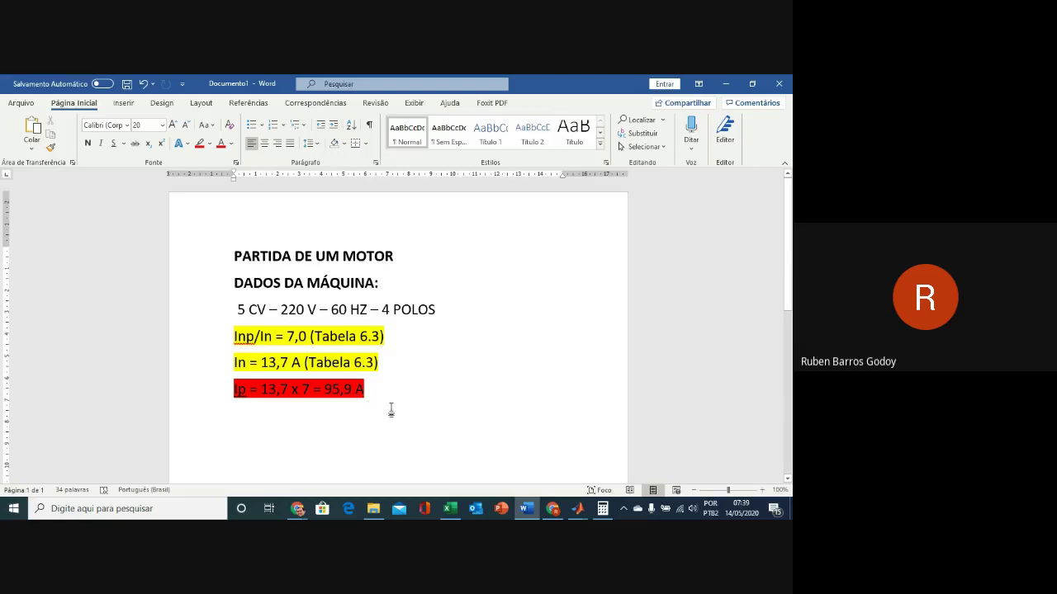
key("Return")
key("Return")
Step: Switch to the Workbook_Partida workbook in Excel and set the supply bus power S to 100 MVA
mouse_move(459, 514)
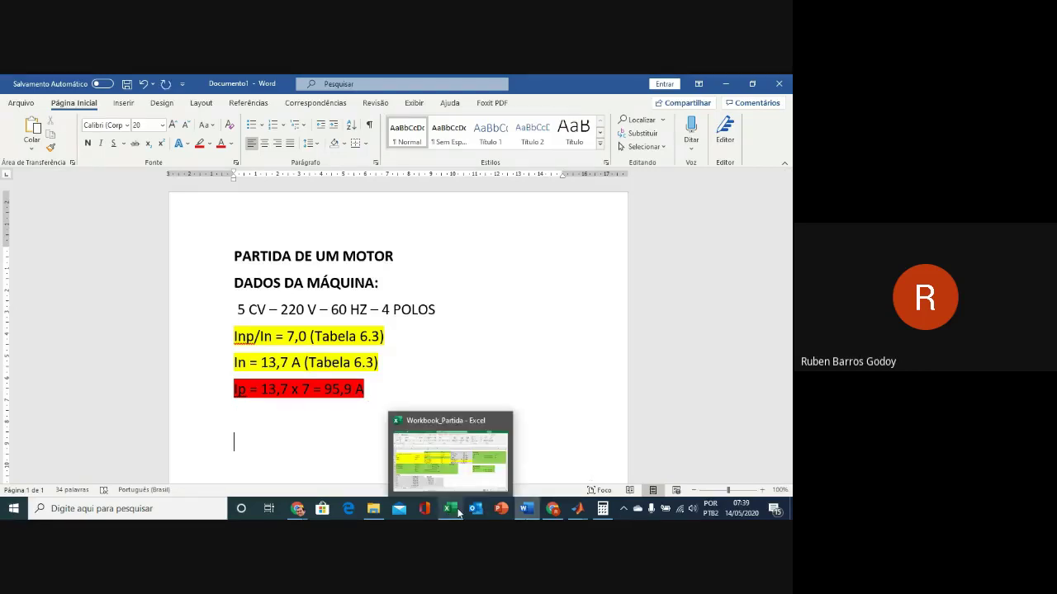
left_click(456, 485)
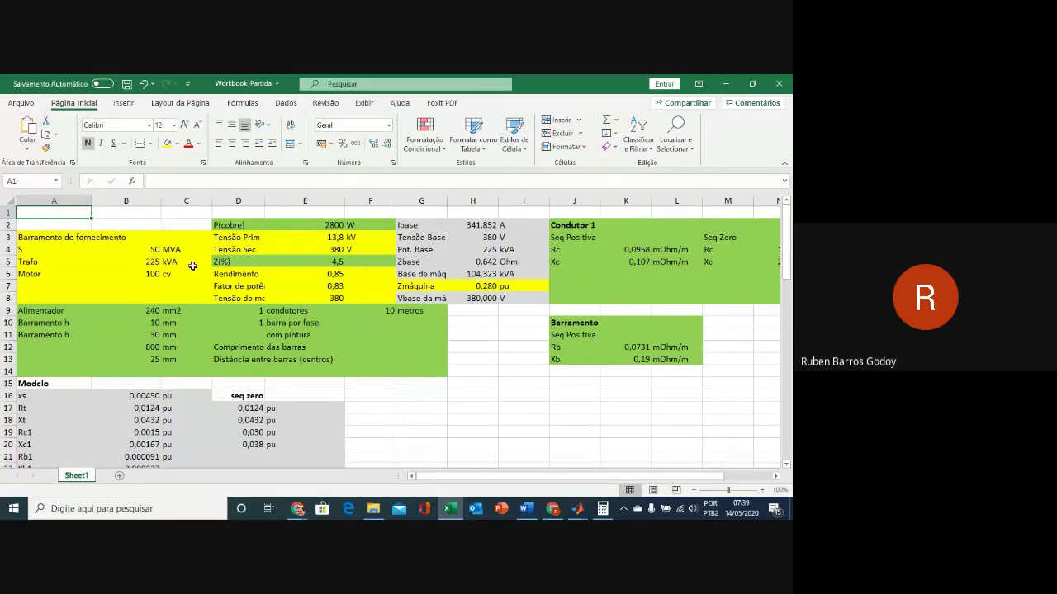
left_click(154, 252)
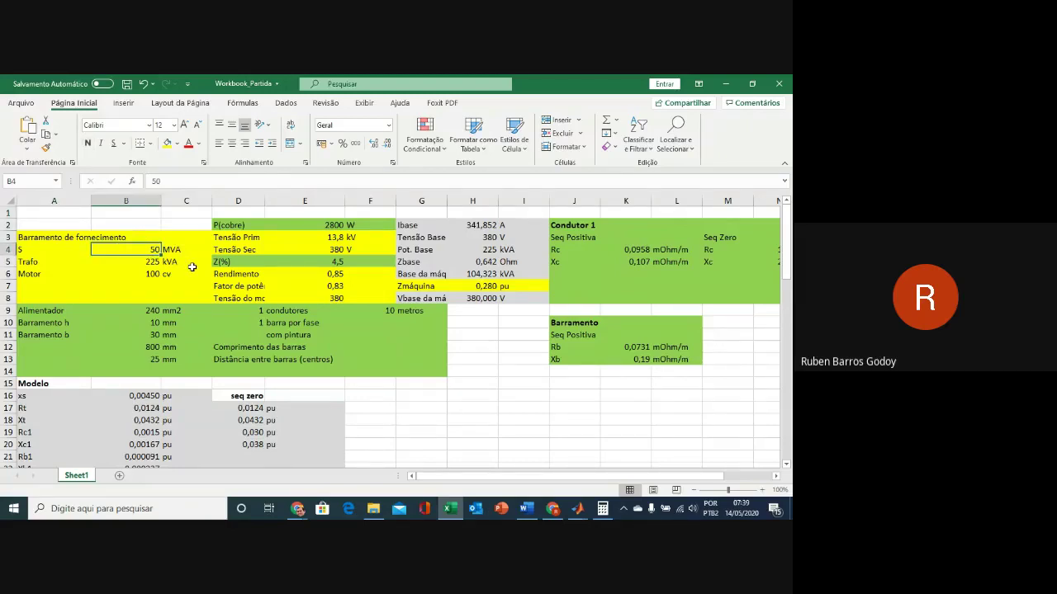
type("100")
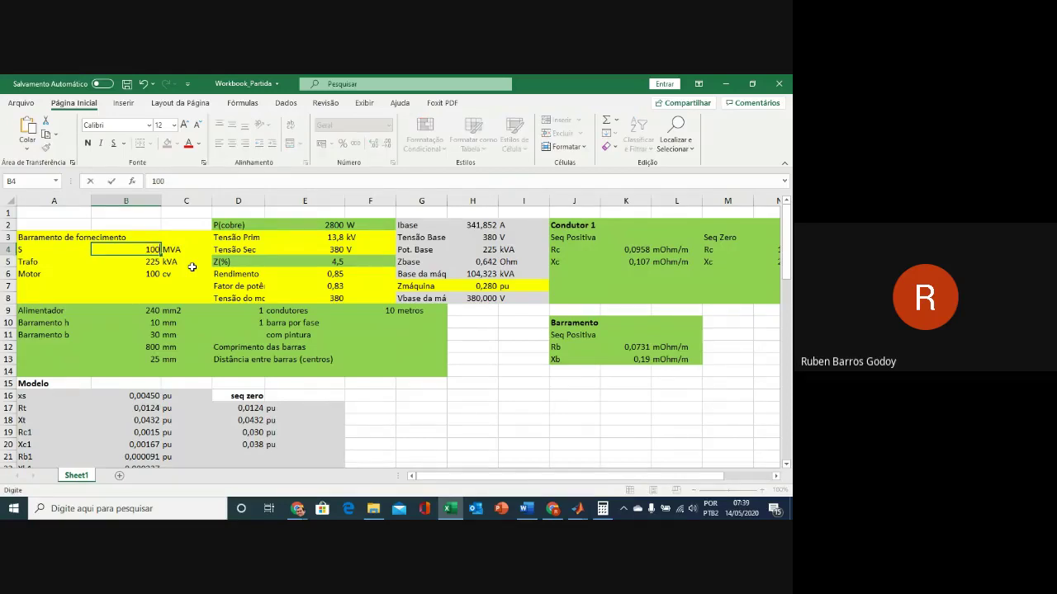
left_click(193, 265)
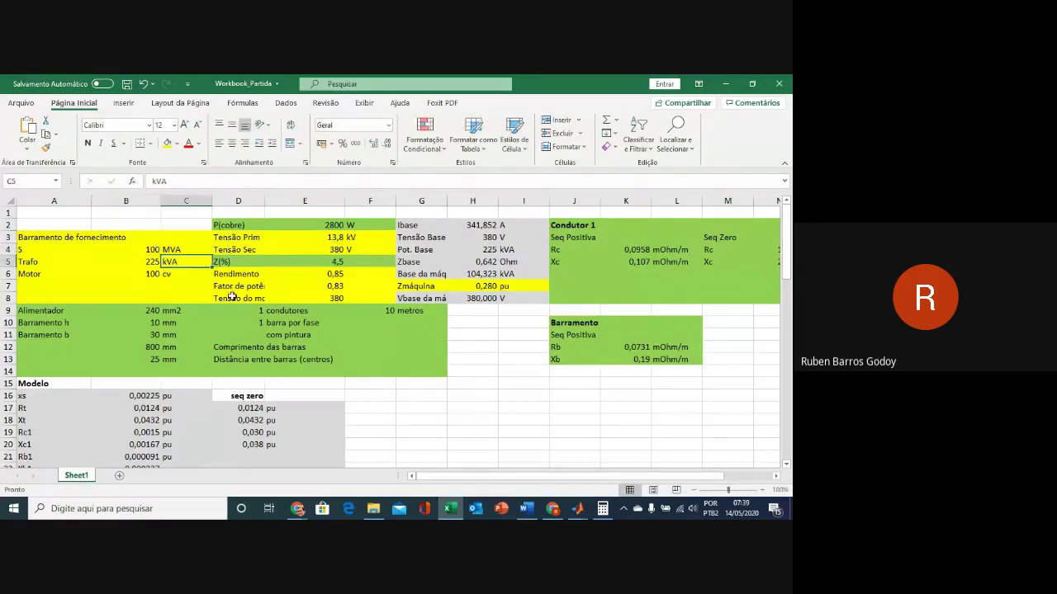
Step: Set the motor power to 5 cv in the supply data block
left_click(152, 261)
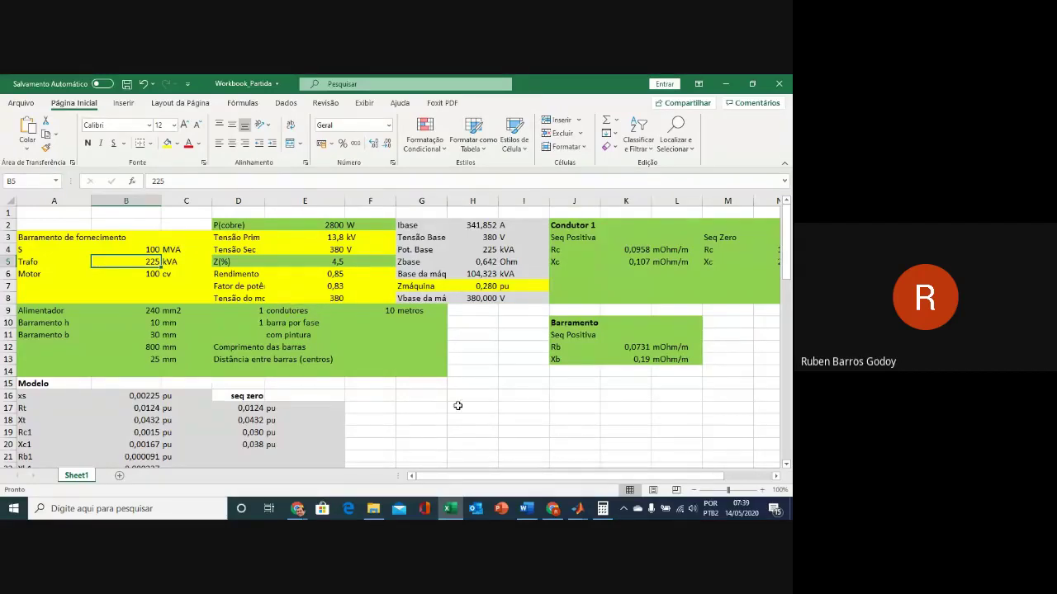
mouse_move(555, 510)
left_click(146, 274)
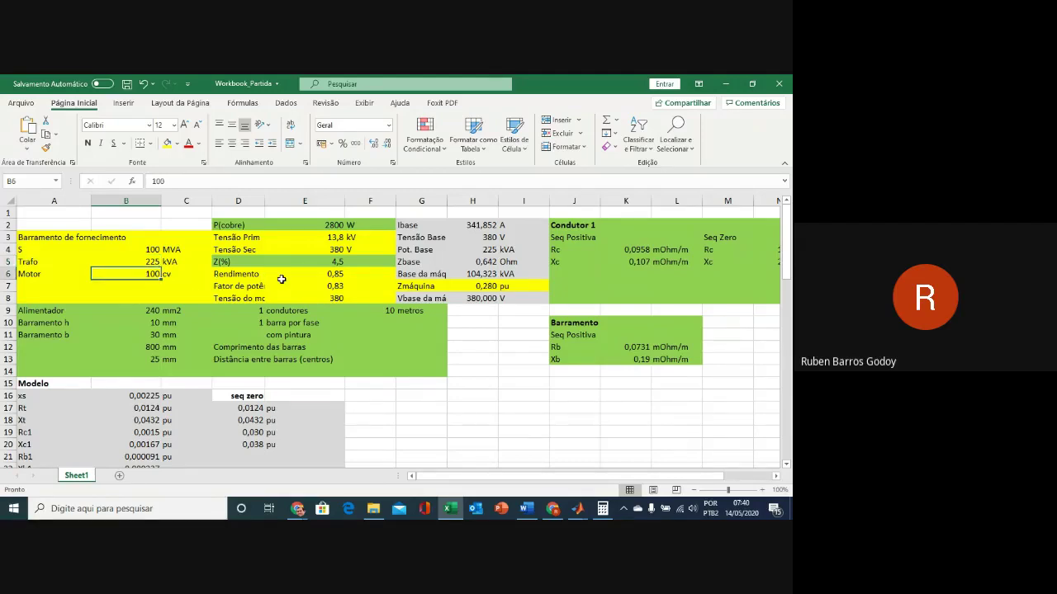
type("5")
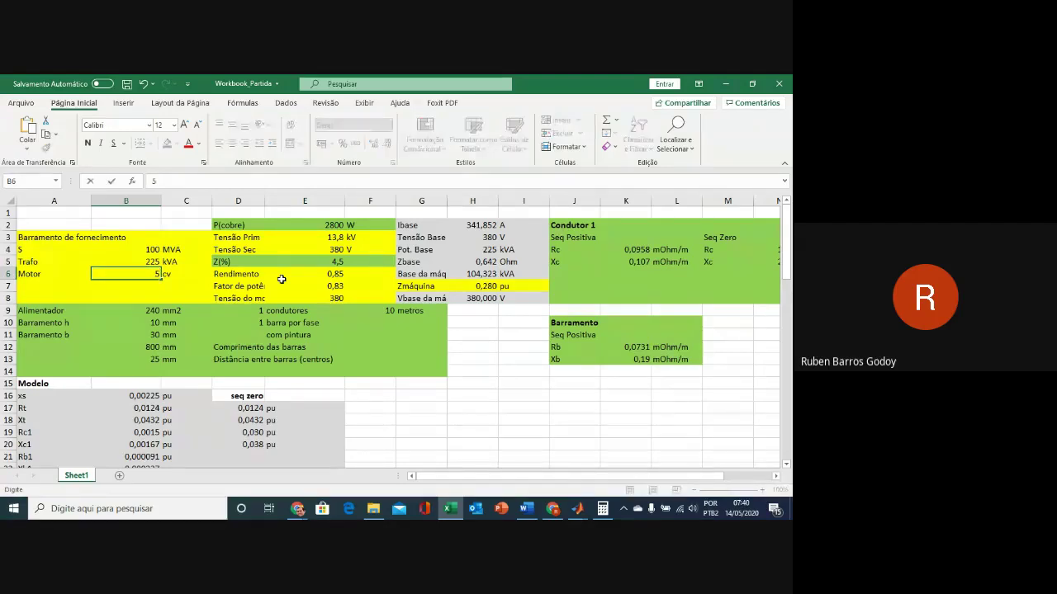
key("Return")
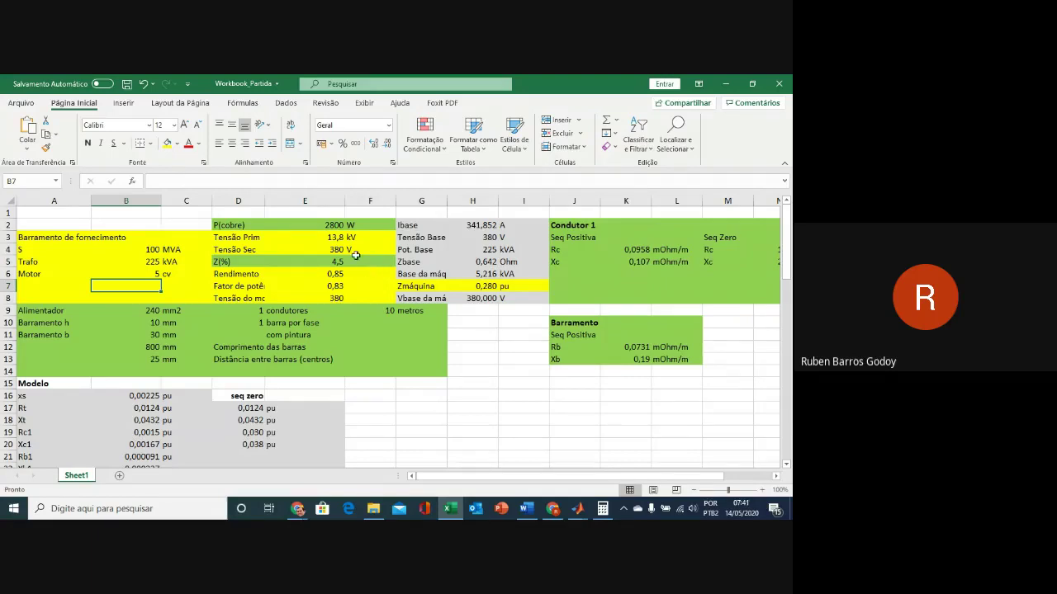
Step: Set the transformer's secondary voltage (Tensão Sec) to 220 V
left_click(340, 227)
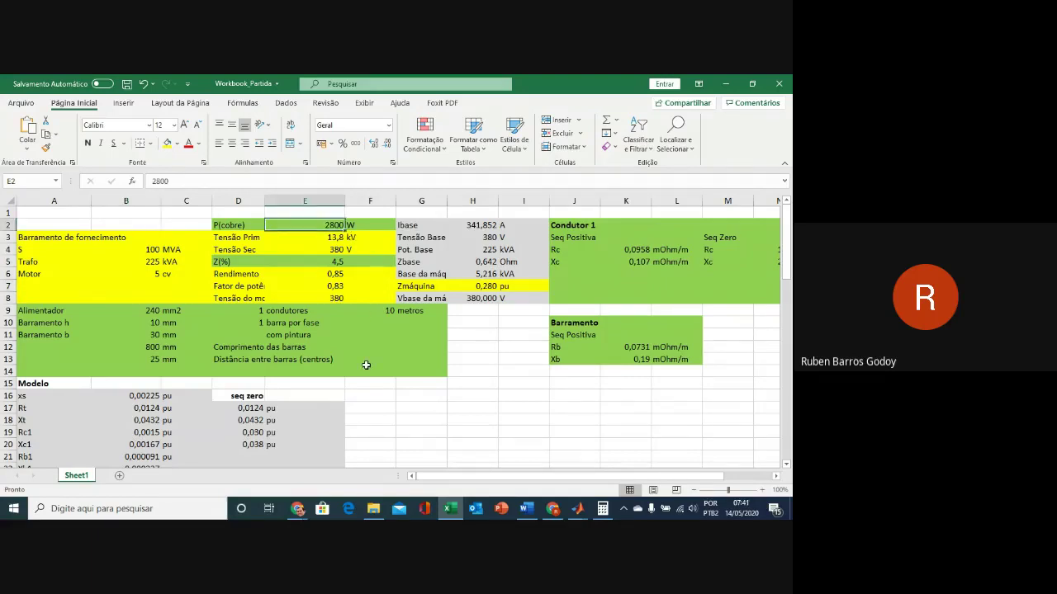
left_click(337, 261)
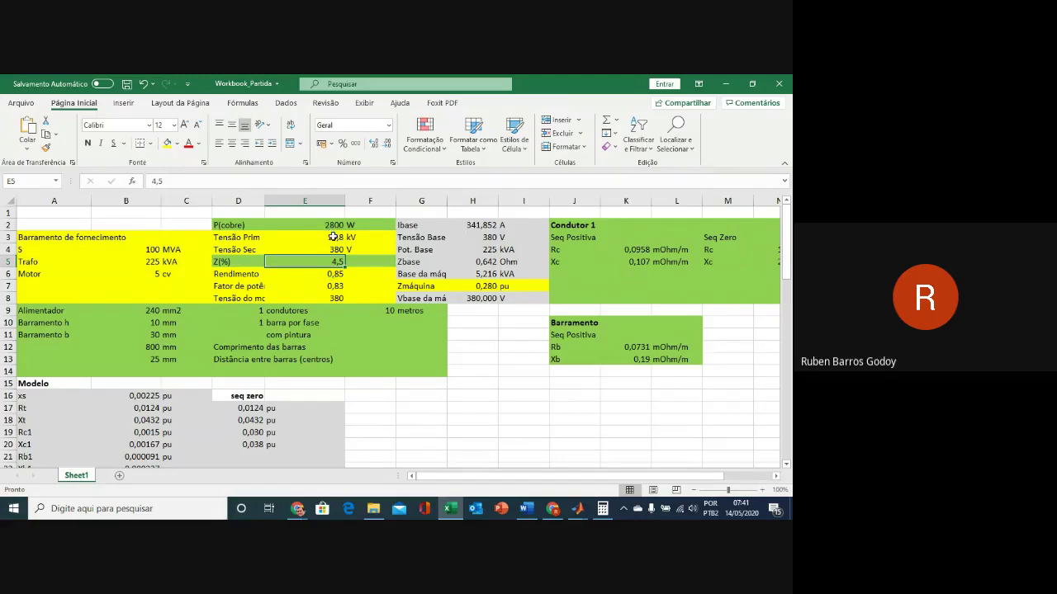
left_click(332, 237)
left_click(326, 251)
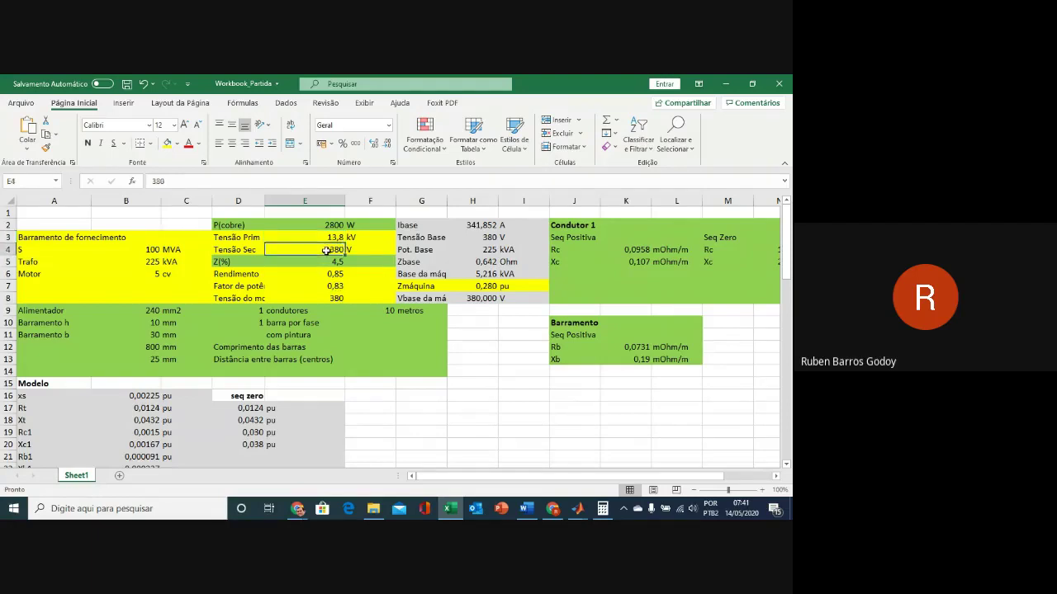
type("22")
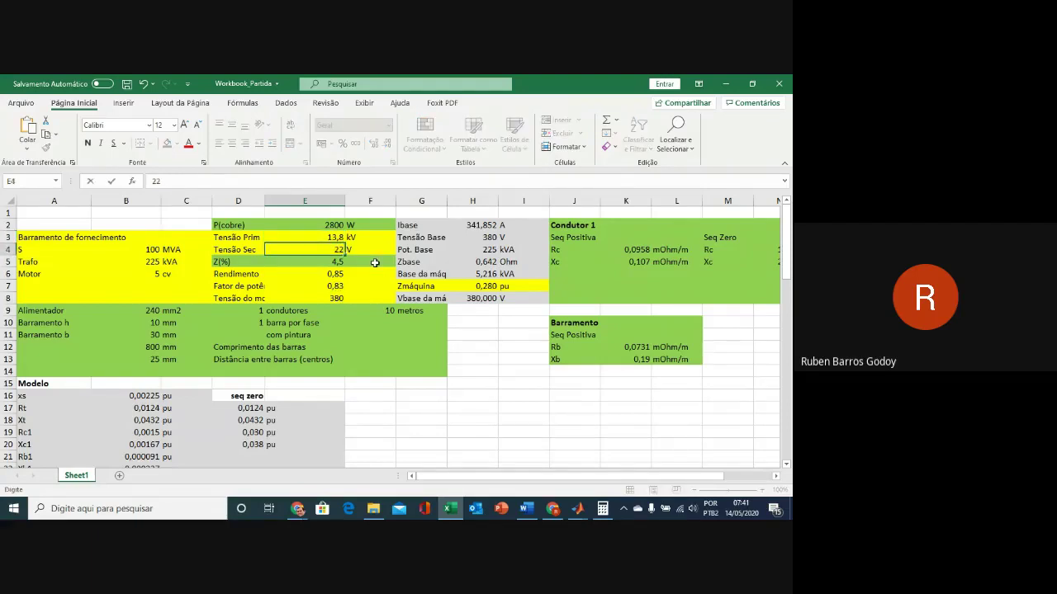
type("0")
left_click(375, 262)
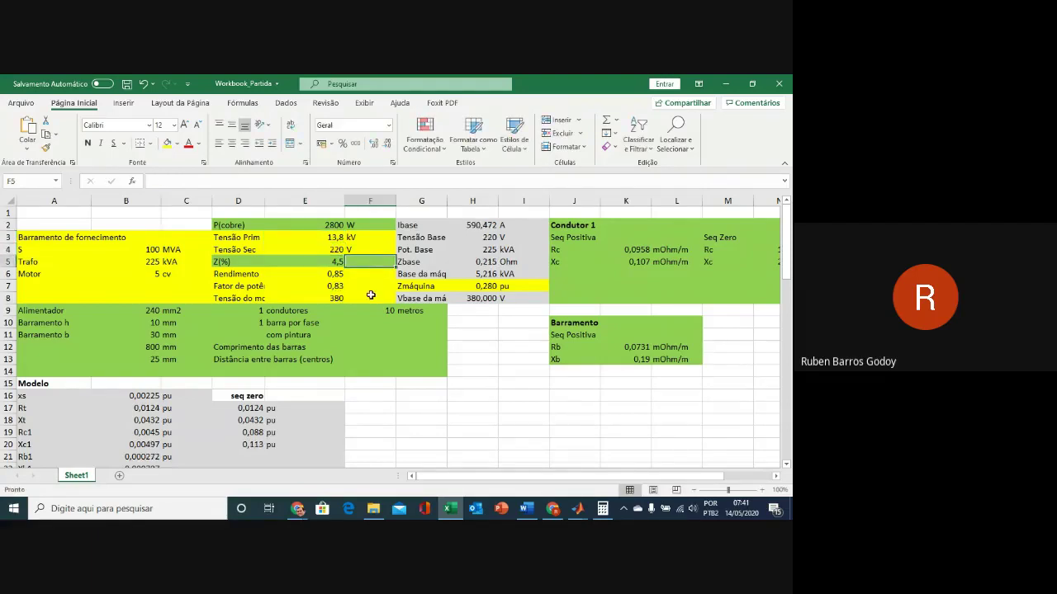
Step: Consult the machine data in the Word document and set the motor's power factor to 0,81 in the Excel workbook
key("alt+Tab")
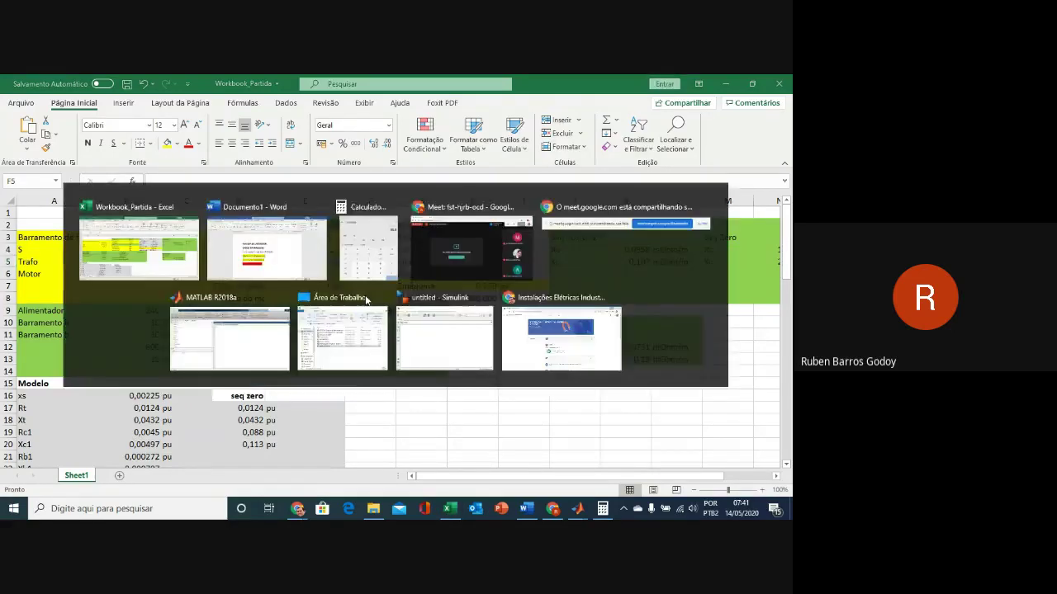
left_click(353, 430)
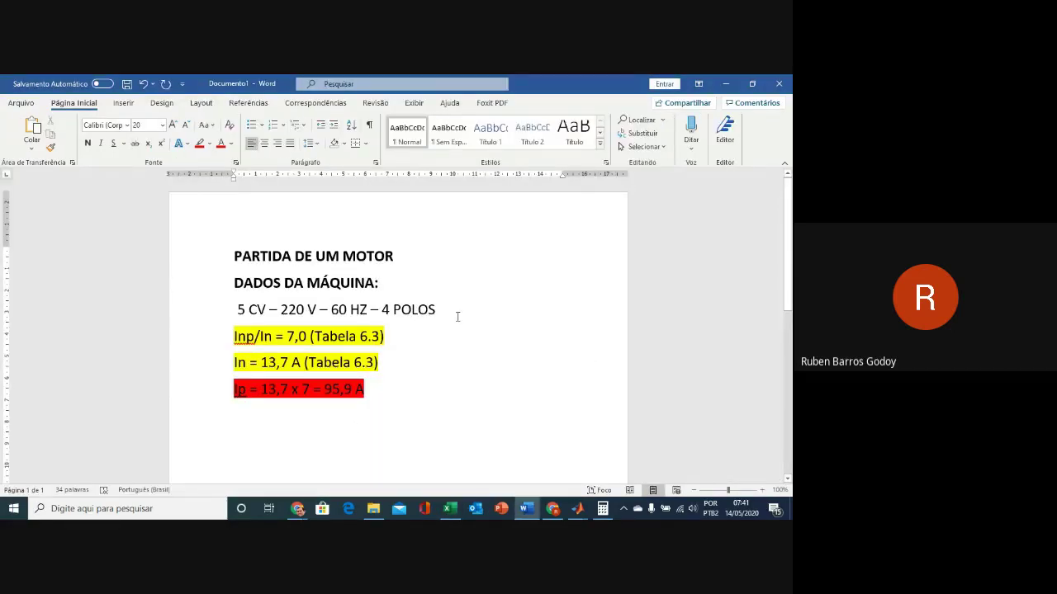
key("alt+Tab")
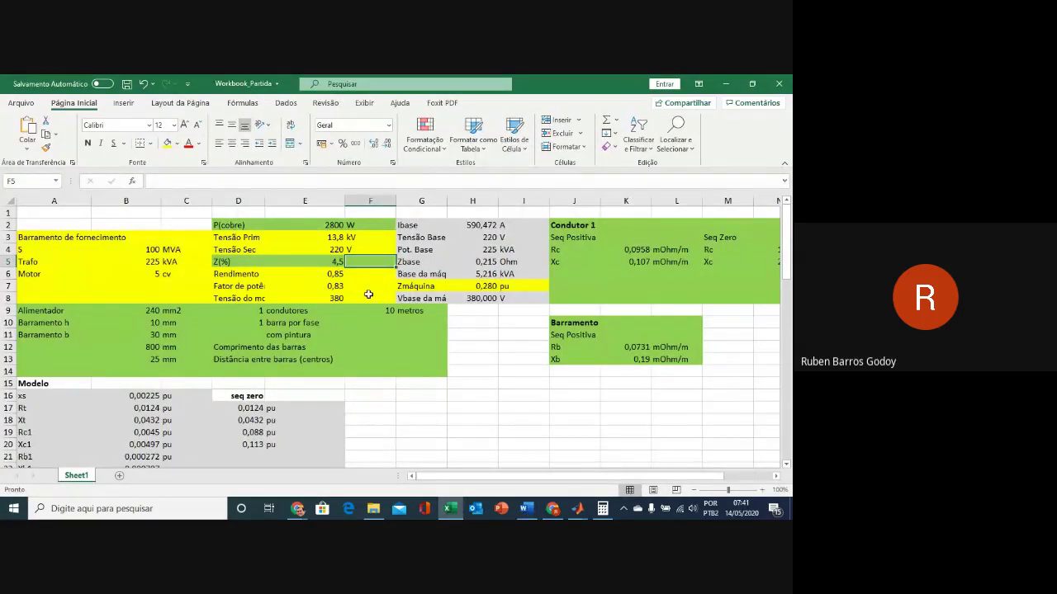
left_click(339, 275)
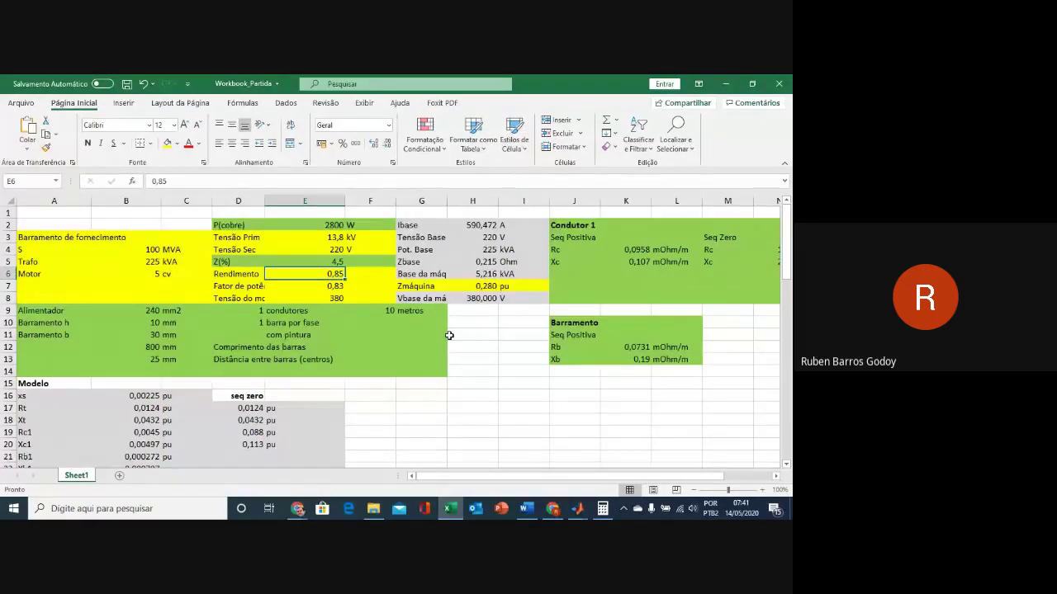
key("Return")
type("0")
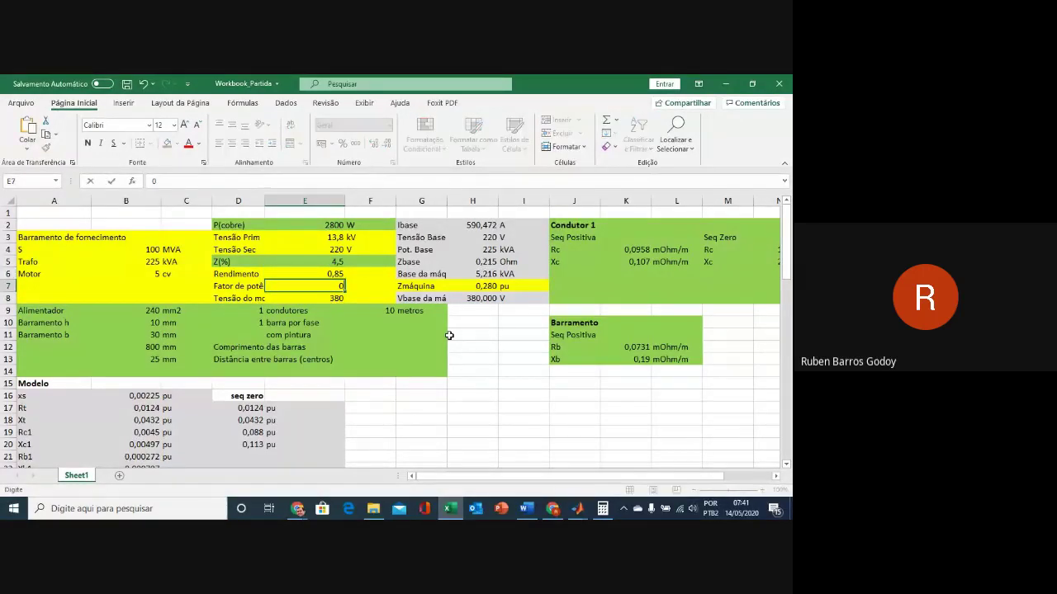
type(",81")
key("Return")
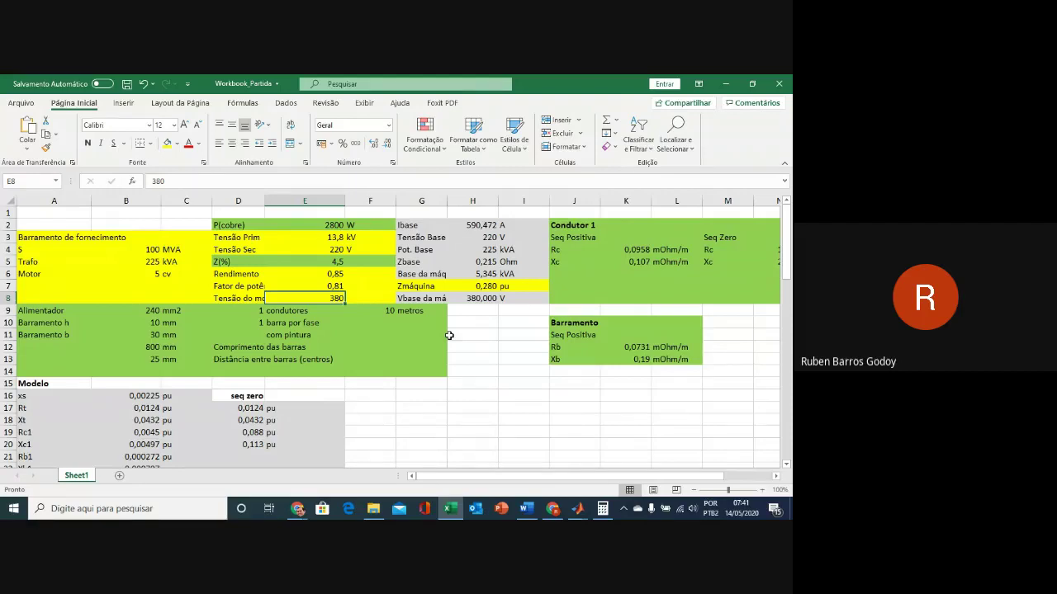
Step: Set the motor's efficiency (Rendimento) to 0,84
key("Up")
key("Up")
type(",")
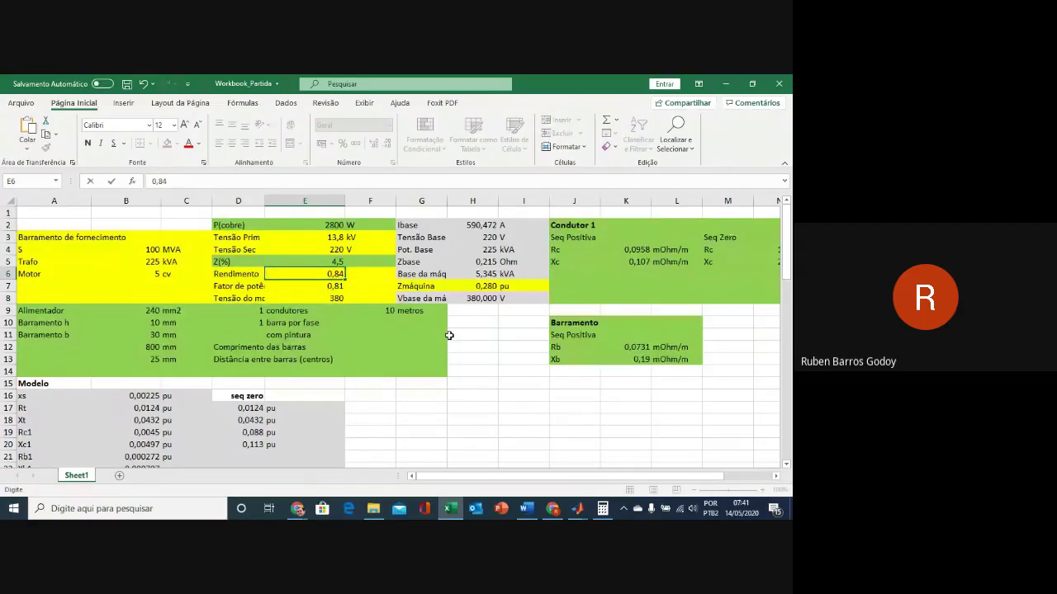
key("Return")
Step: Set the motor voltage in cell E8 to 220
key("Up")
key("Up")
key("Up")
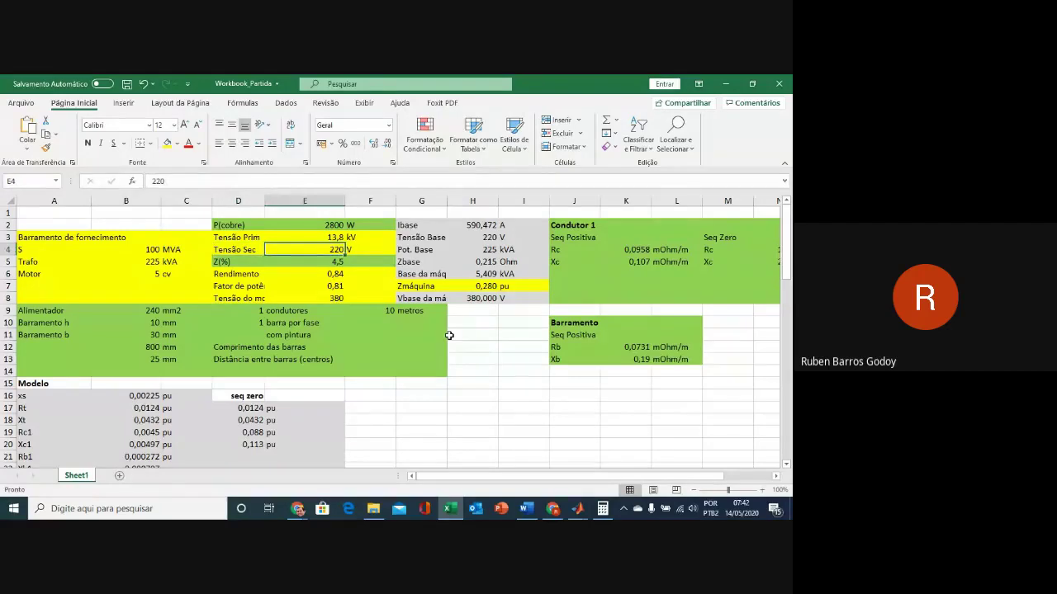
key("Down")
key("Down")
key("Down")
key("Down")
type("22")
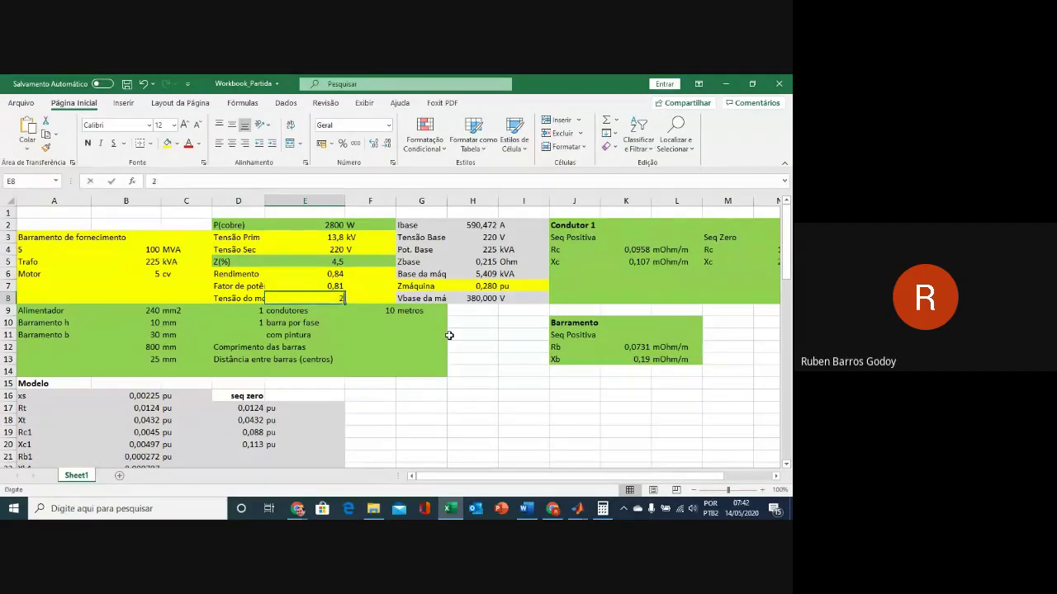
key("Tab")
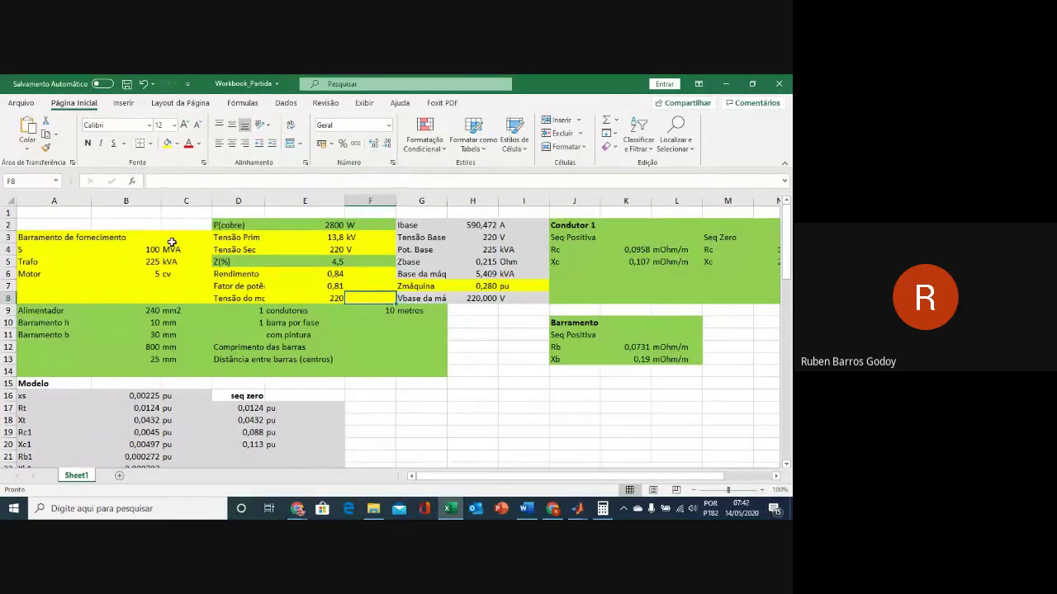
left_click_drag(34, 250, 130, 255)
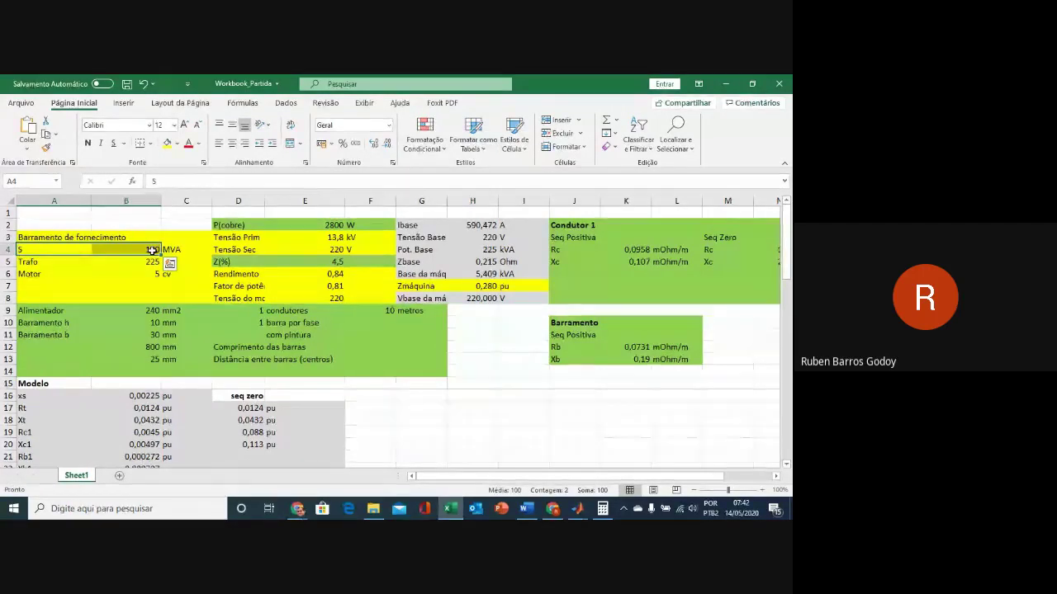
left_click(177, 274)
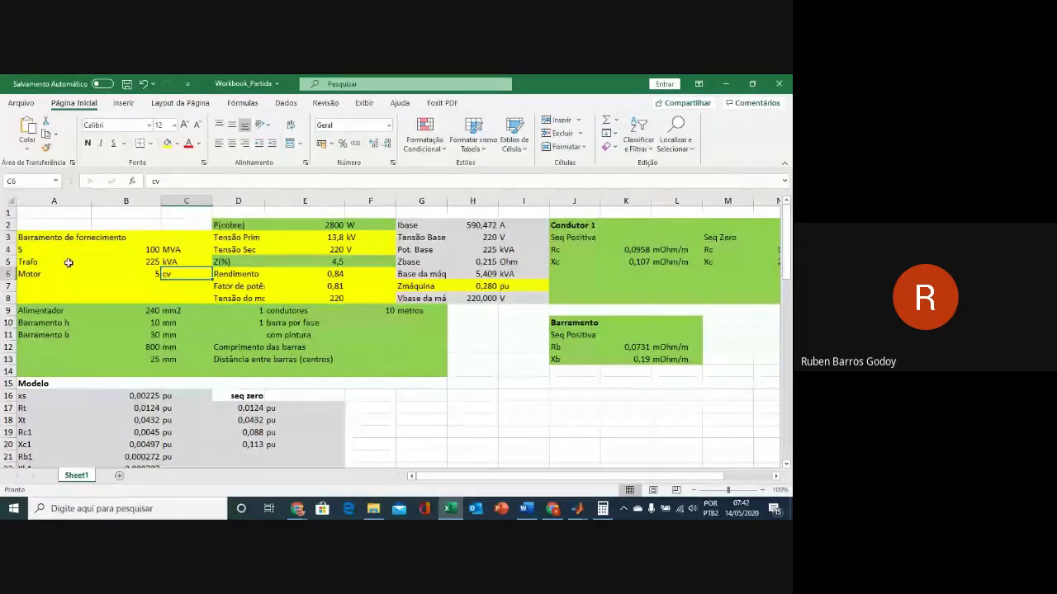
Step: Review the supply bus power, transformer rating and motor power entries in the input data block
left_click(149, 249)
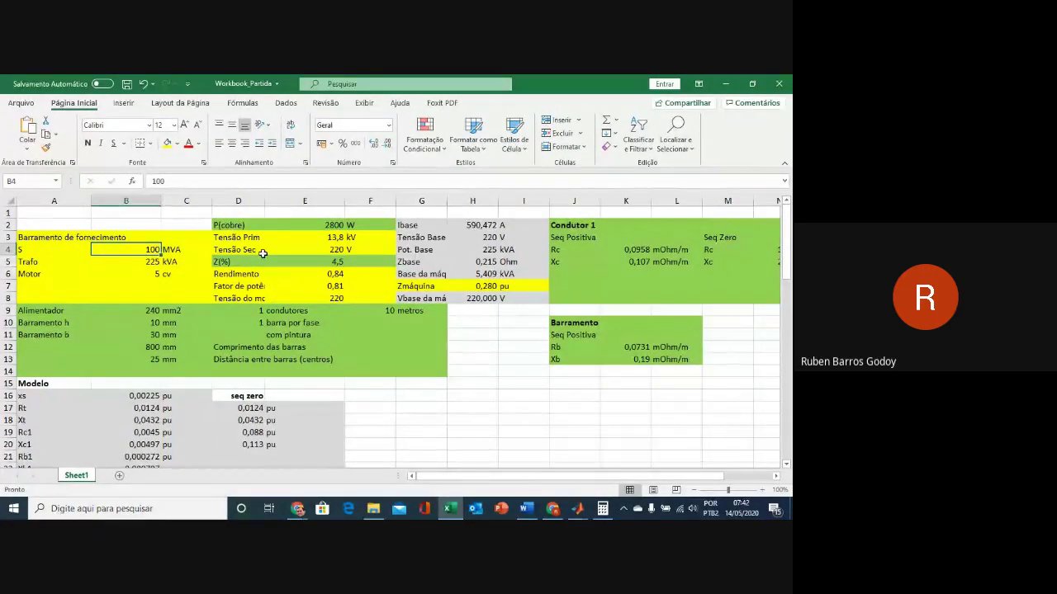
left_click(55, 262)
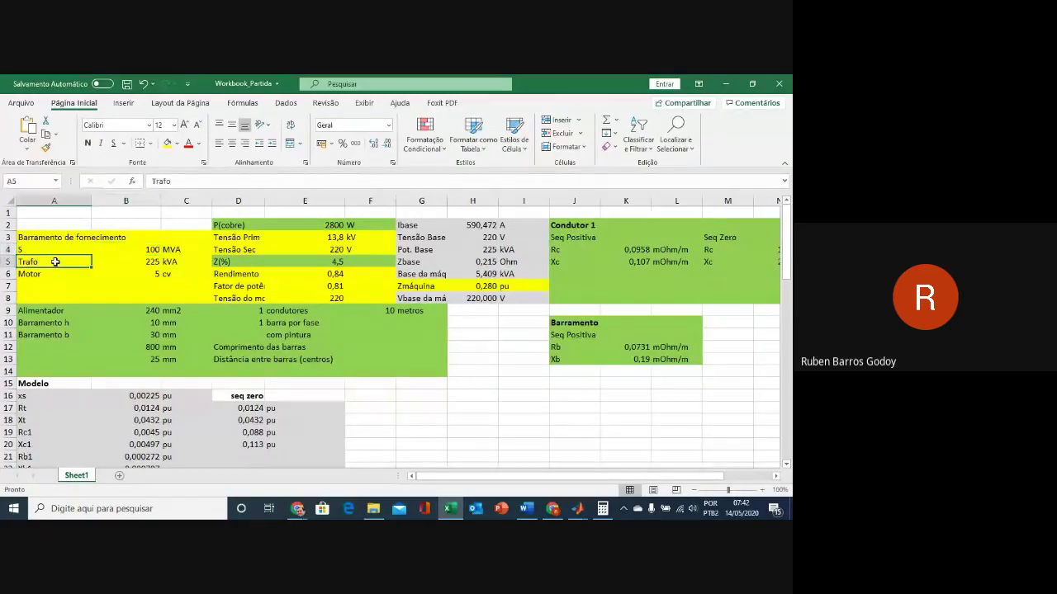
double_click(152, 262)
key("Escape")
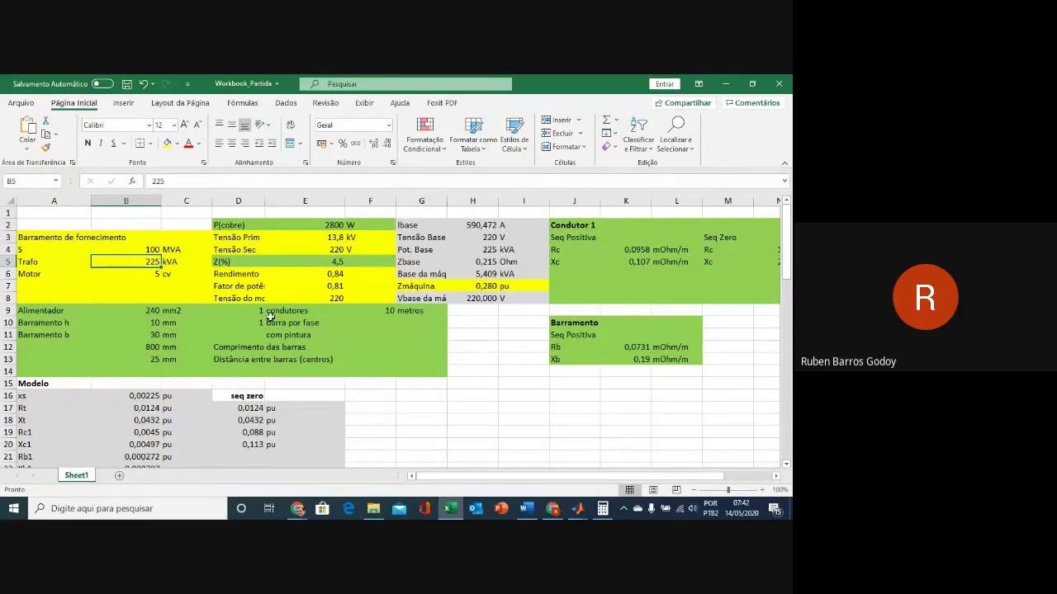
left_click(148, 274)
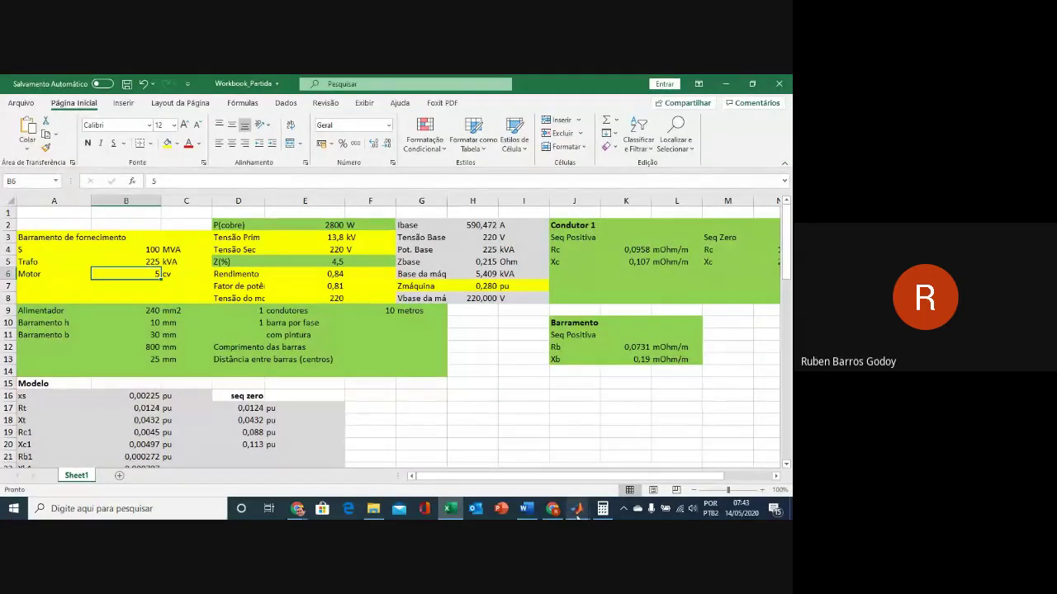
Step: Switch to the untitled Simulink model, maximize its window and open the Library Browser
mouse_move(576, 515)
left_click(644, 479)
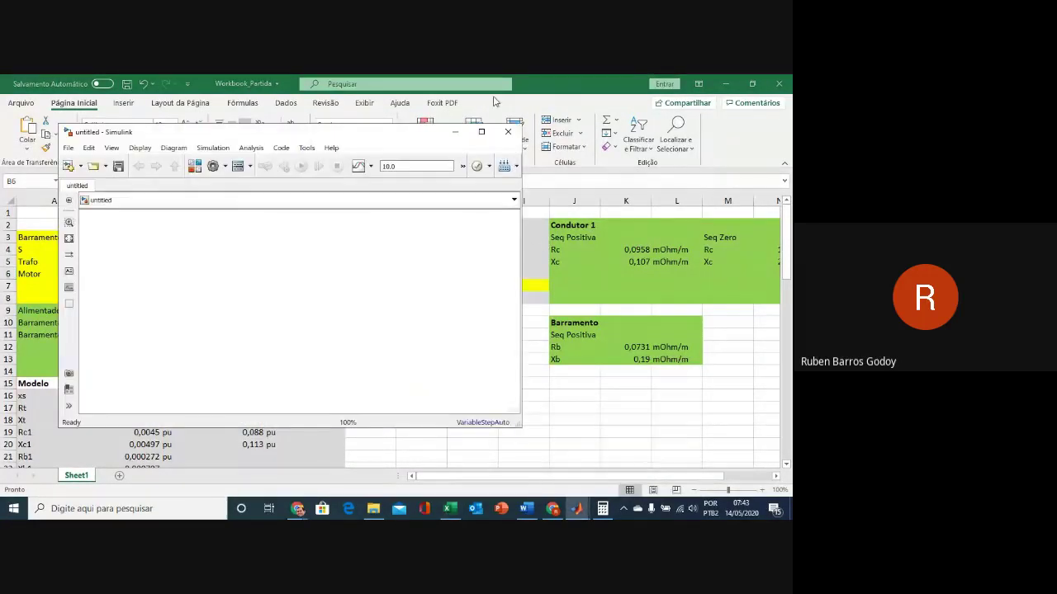
left_click(482, 133)
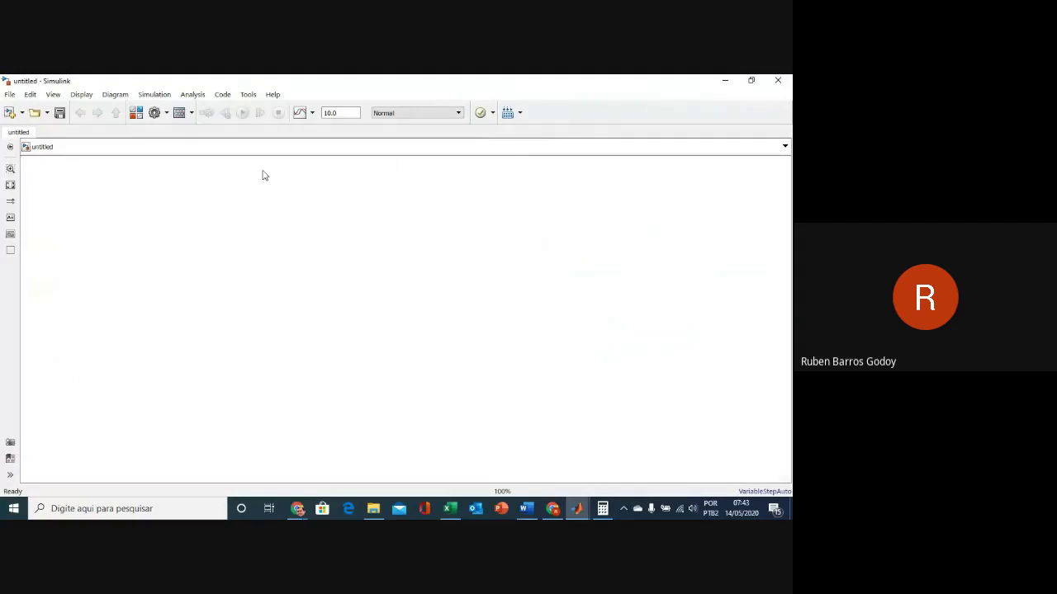
left_click(136, 115)
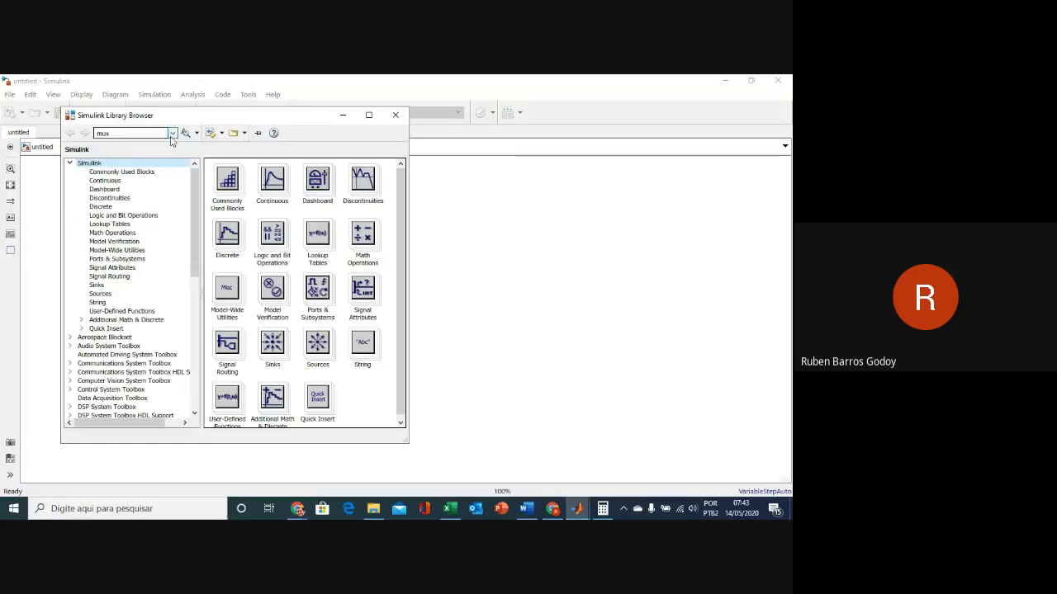
Step: Browse the block library to Simscape > Power Systems > Specialized Technology > Fundamental Blocks > Elements
left_click_drag(194, 250, 191, 363)
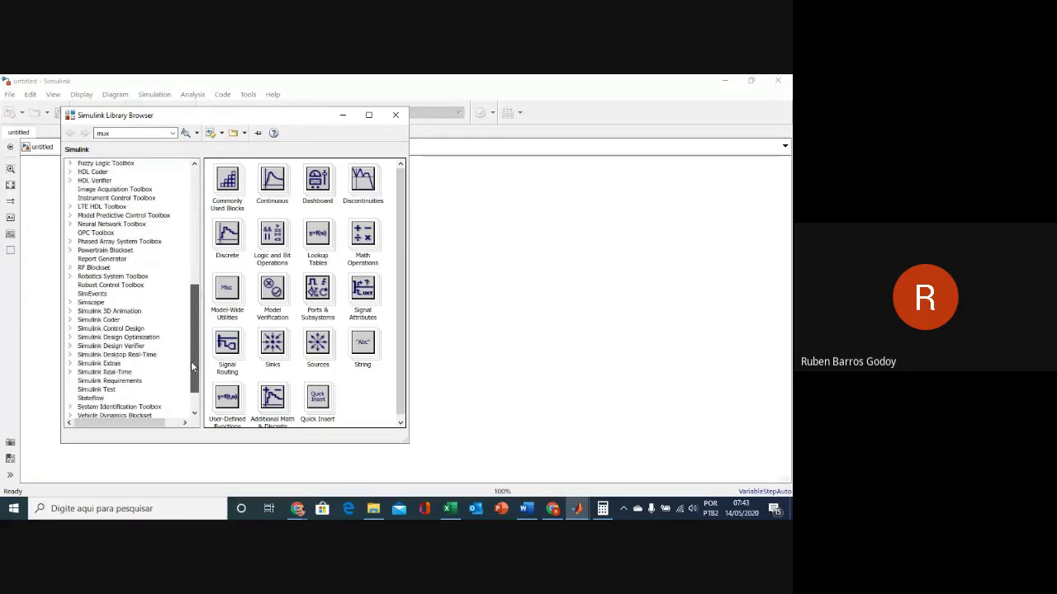
left_click(70, 303)
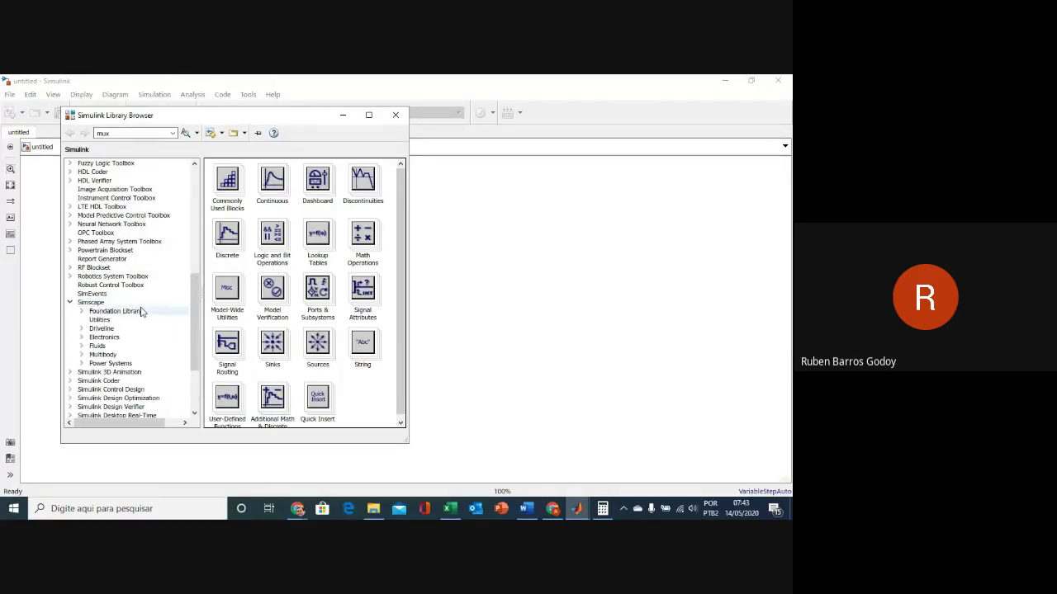
left_click(126, 364)
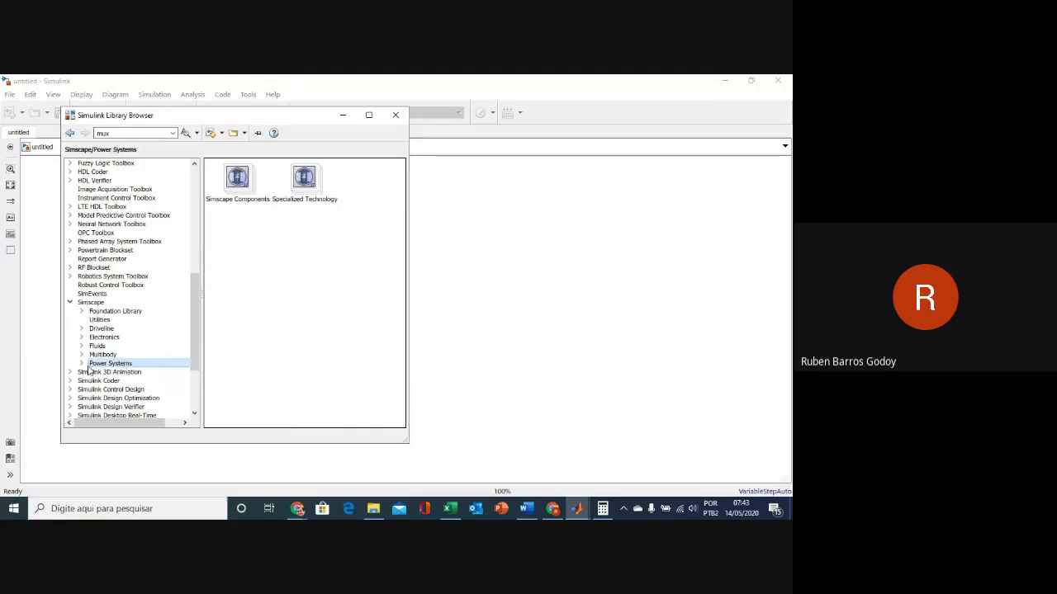
left_click(307, 182)
double_click(307, 182)
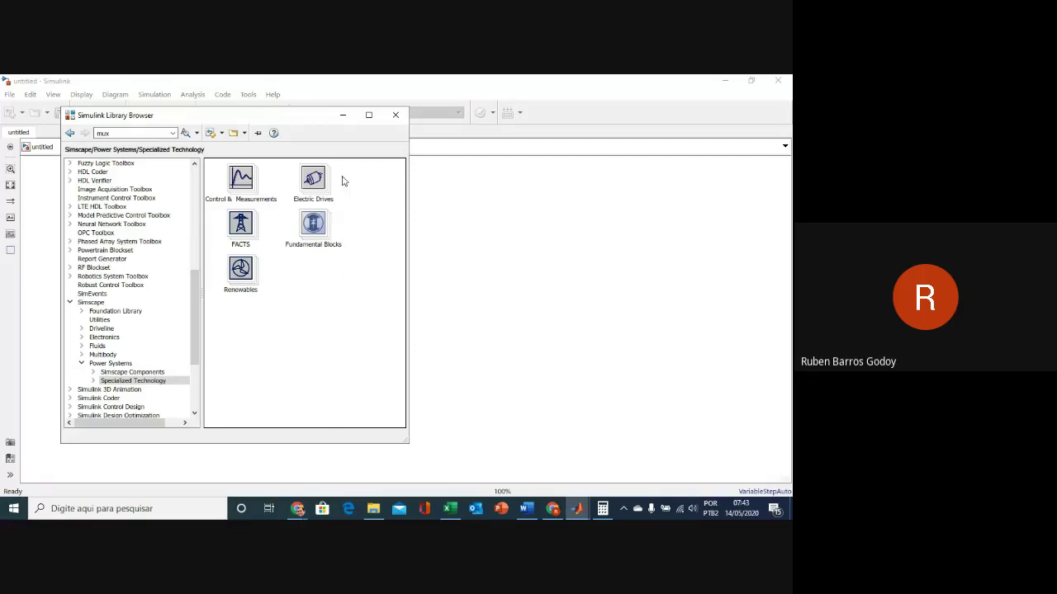
left_click(328, 237)
double_click(328, 237)
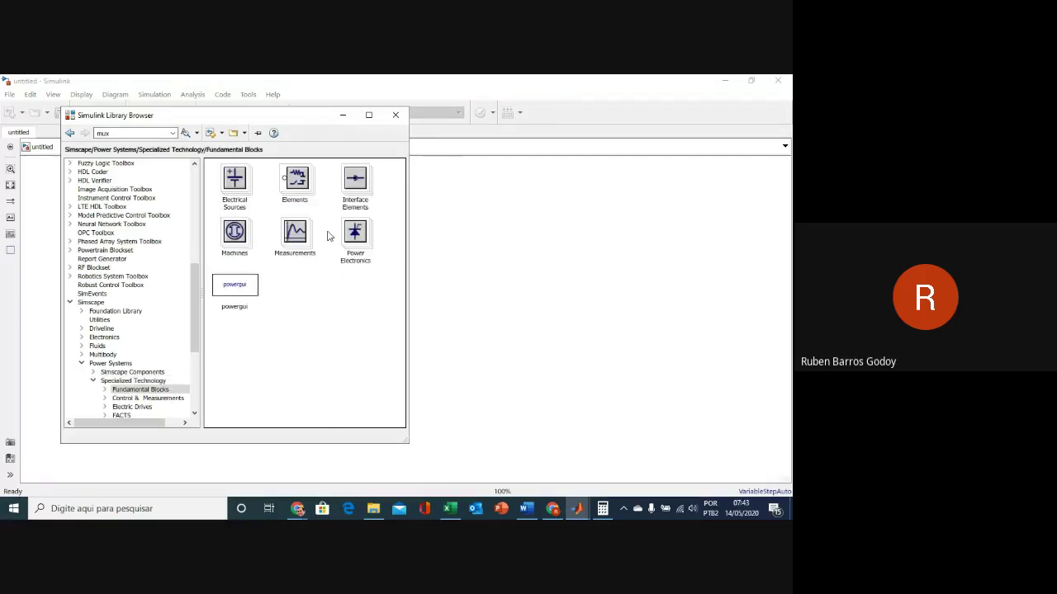
left_click(303, 189)
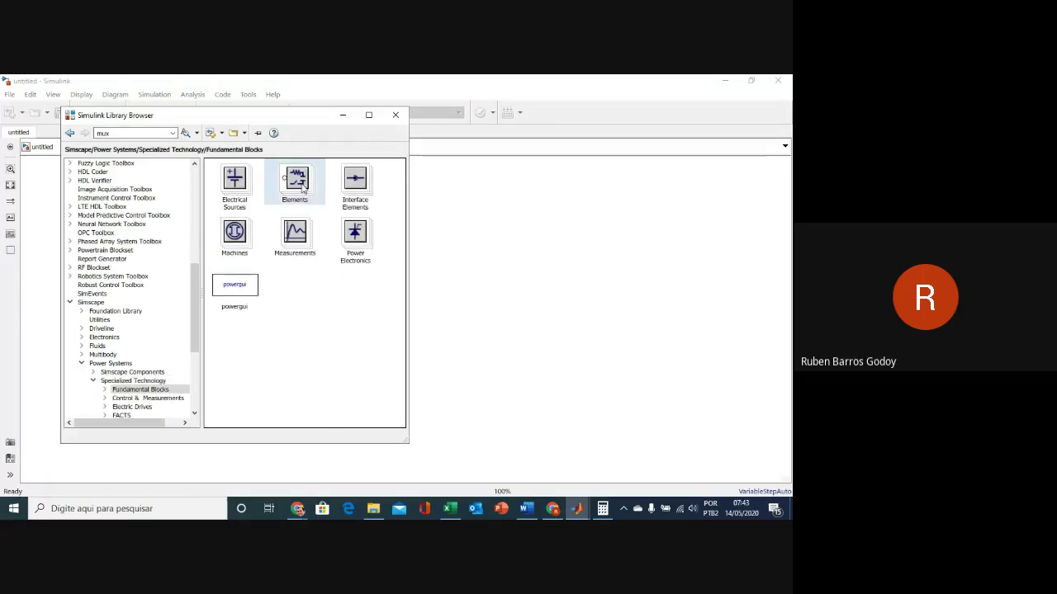
double_click(303, 189)
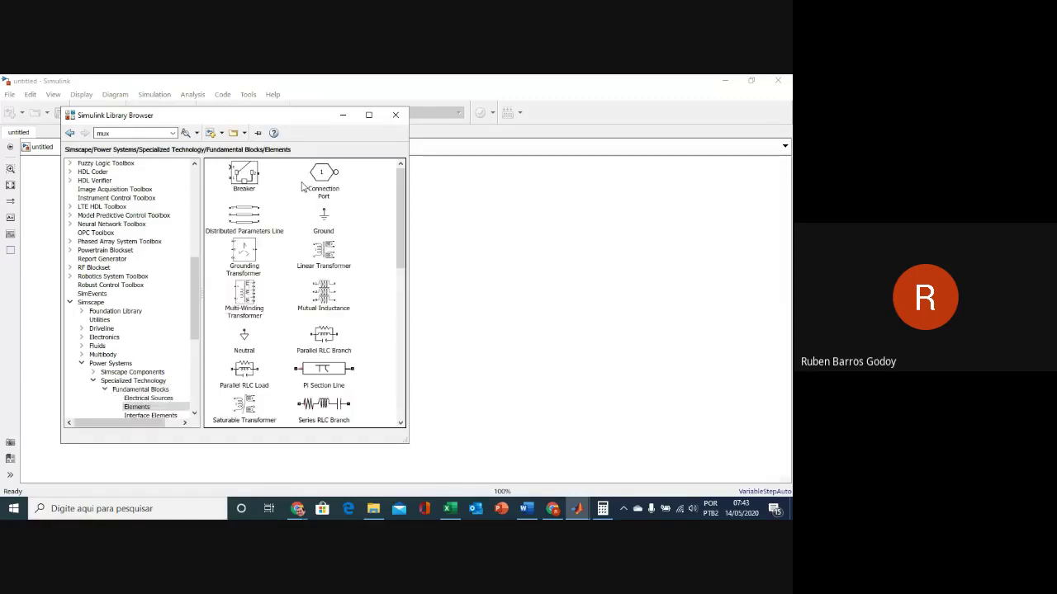
Step: Add a Series RLC Branch block to the model and place it in the upper-left area of the canvas
left_click_drag(399, 243, 402, 284)
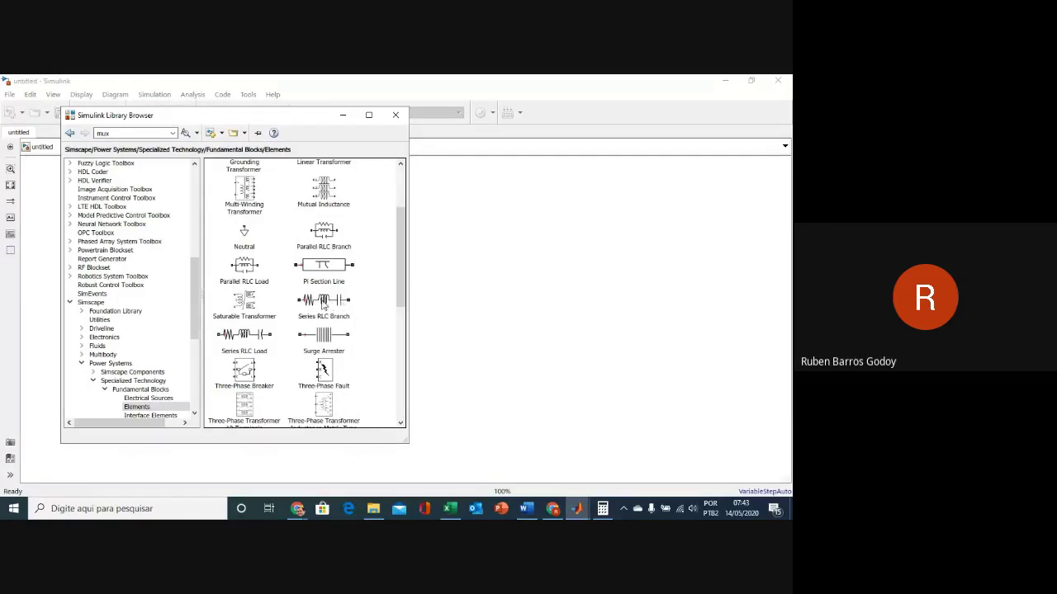
left_click(332, 300)
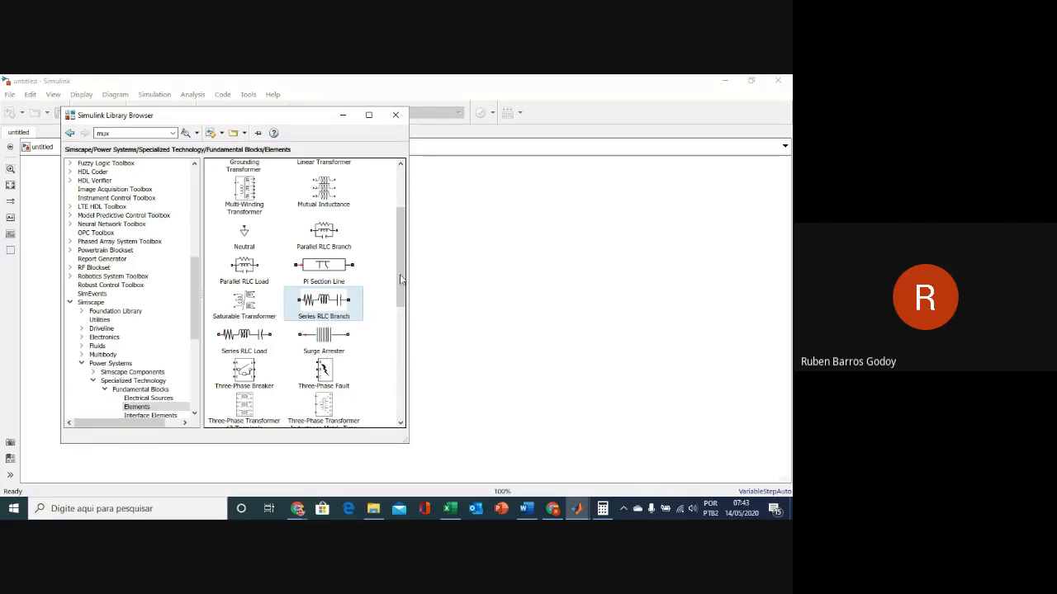
left_click_drag(346, 318, 297, 362)
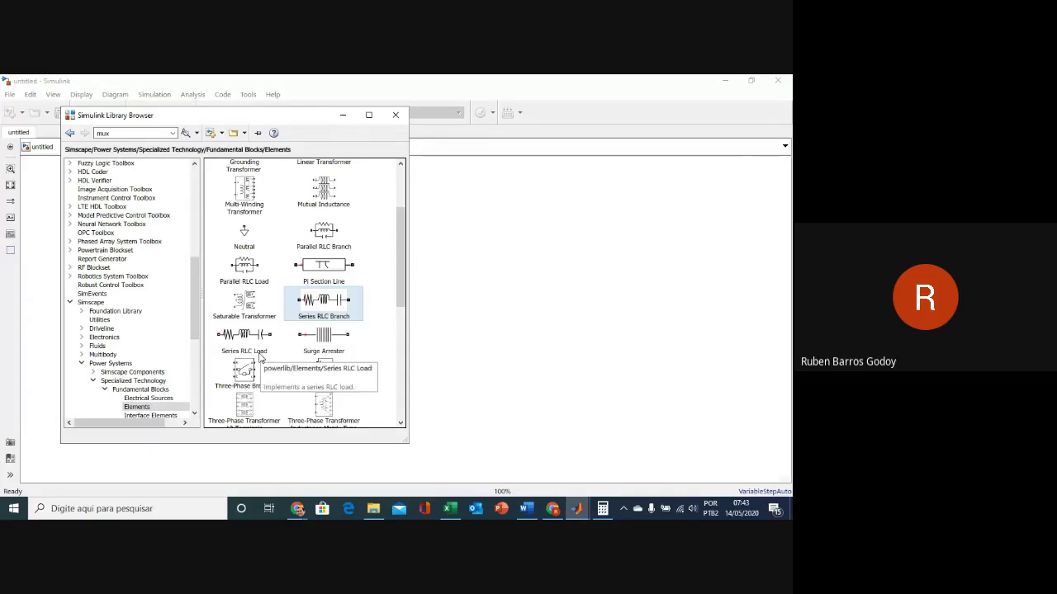
key("alt+Tab")
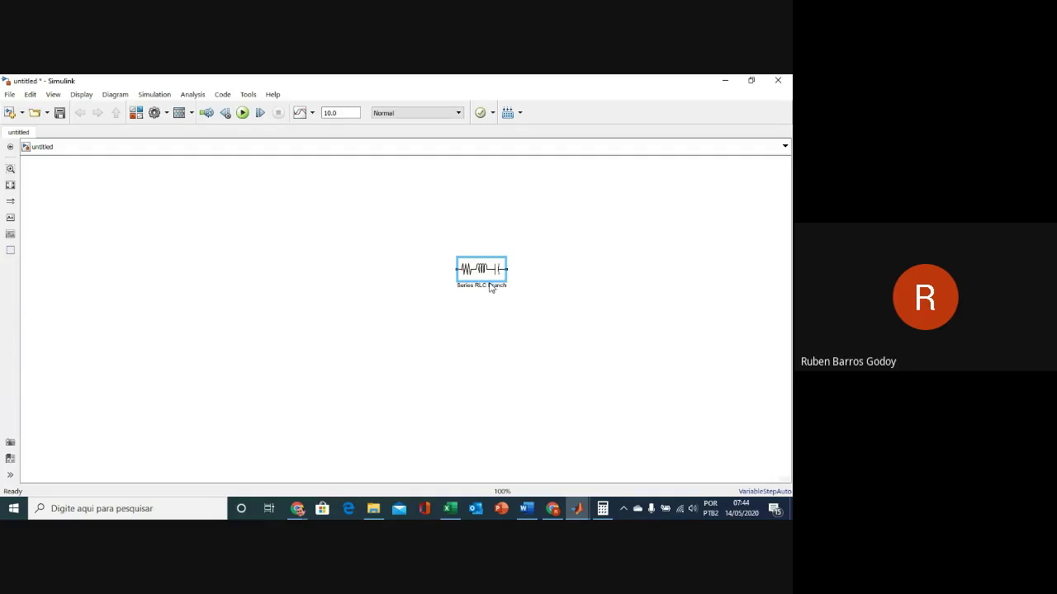
mouse_move(486, 299)
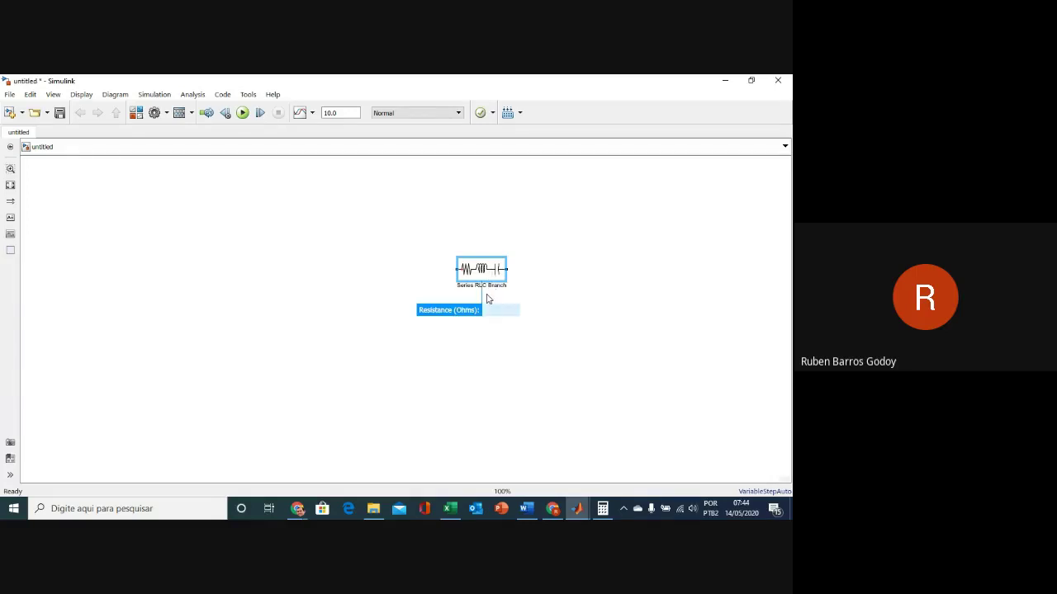
left_click(517, 356)
left_click(483, 273)
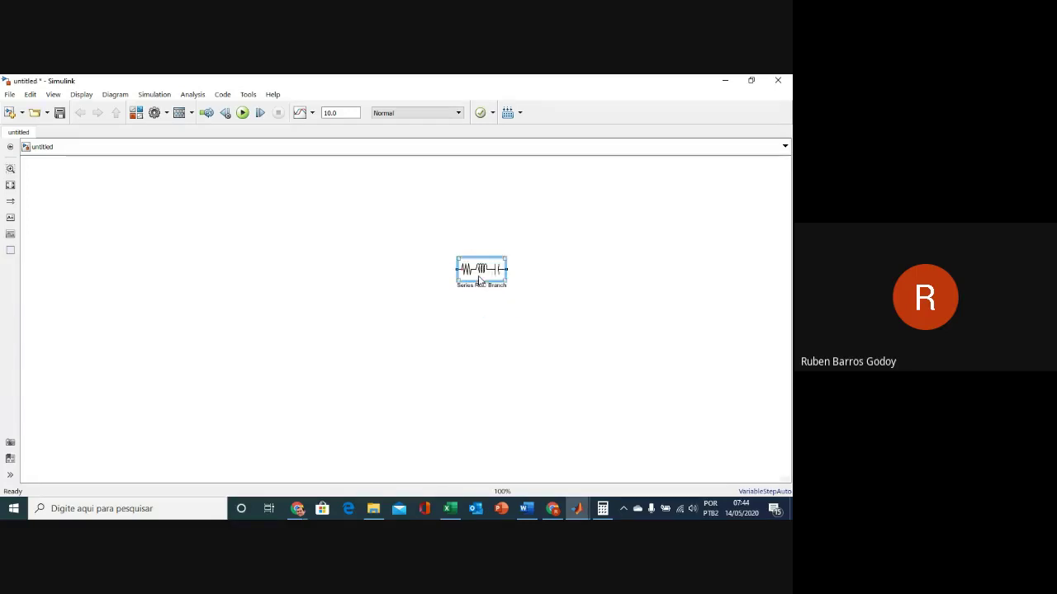
left_click_drag(487, 279, 245, 239)
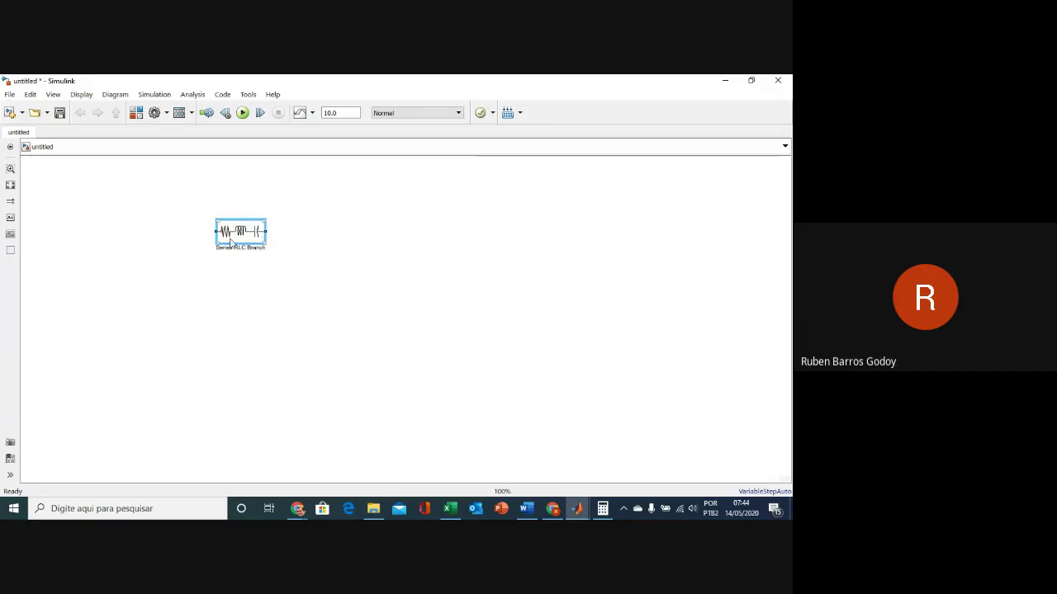
Step: Rename the Series RLC Branch block as "Rede da Concessionária"
double_click(254, 248)
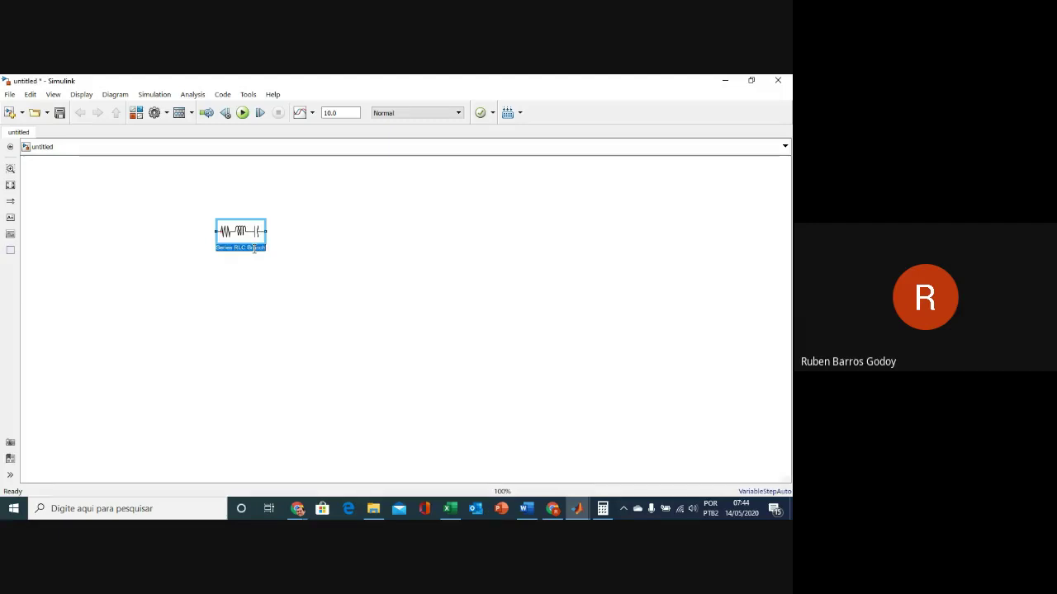
scroll(254, 248, "up", 2)
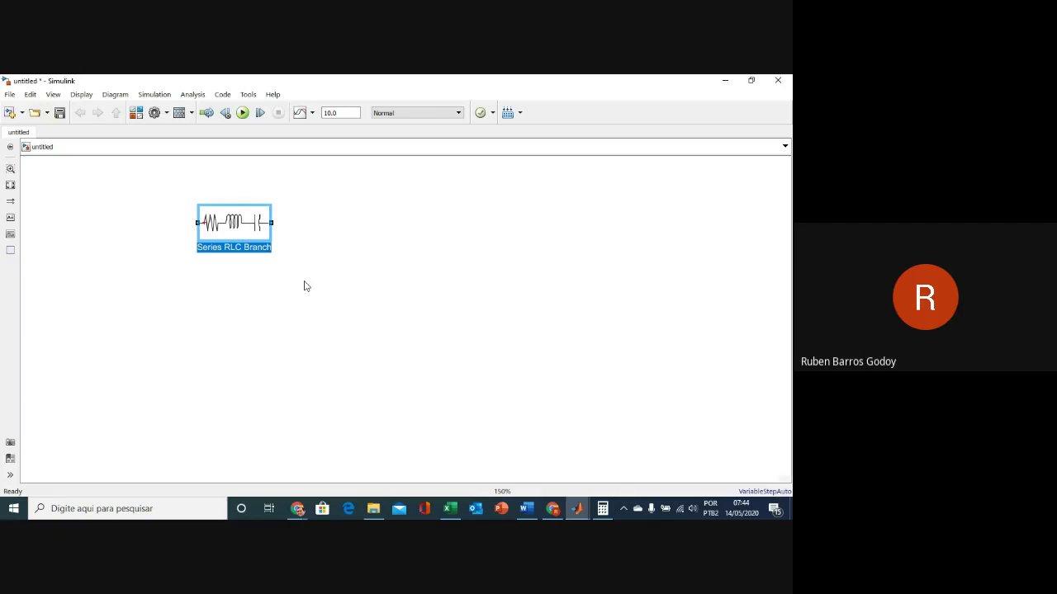
type("Rede")
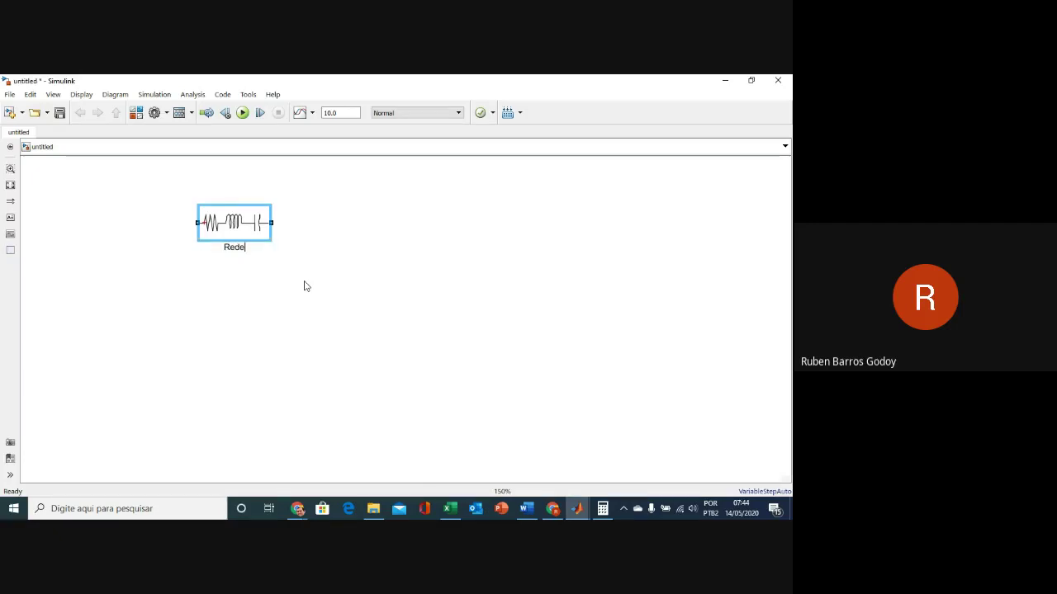
key("Return")
type("da Concessionária")
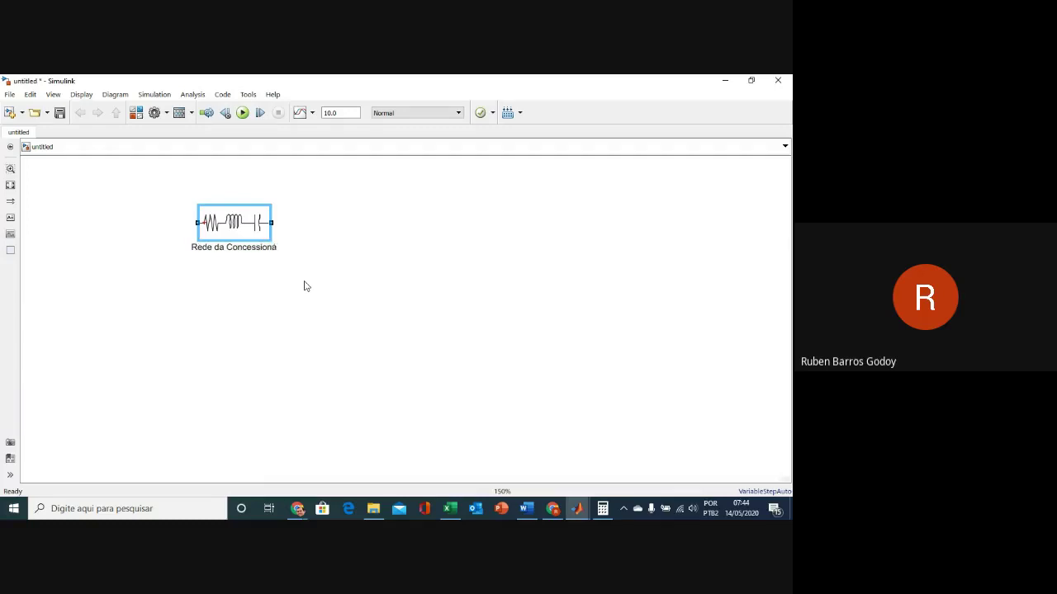
left_click(304, 286)
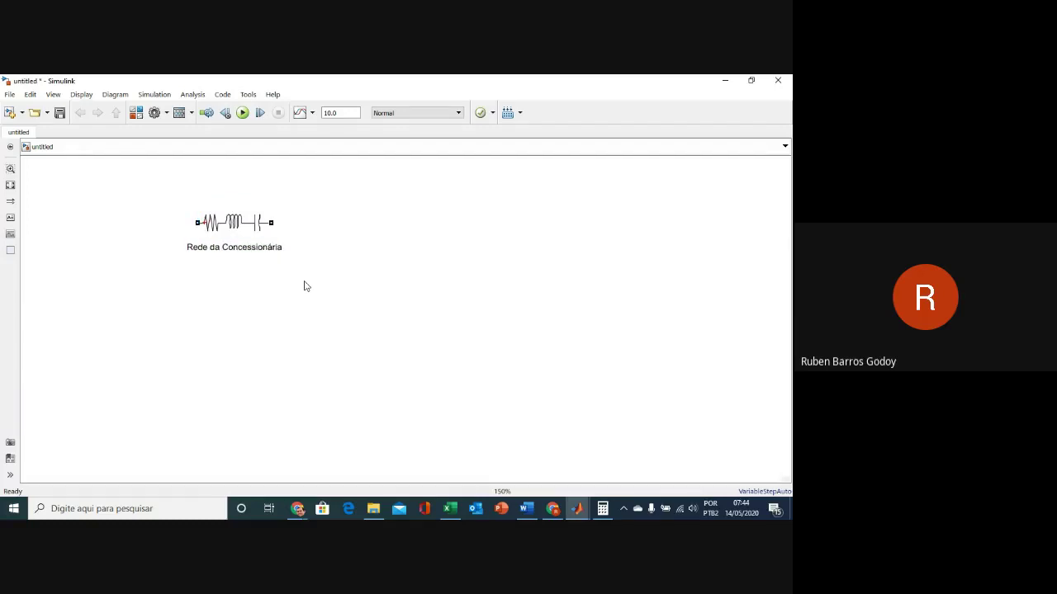
Step: Set the branch type of the Rede da Concessionária block to L and apply the parameters
left_click(240, 230)
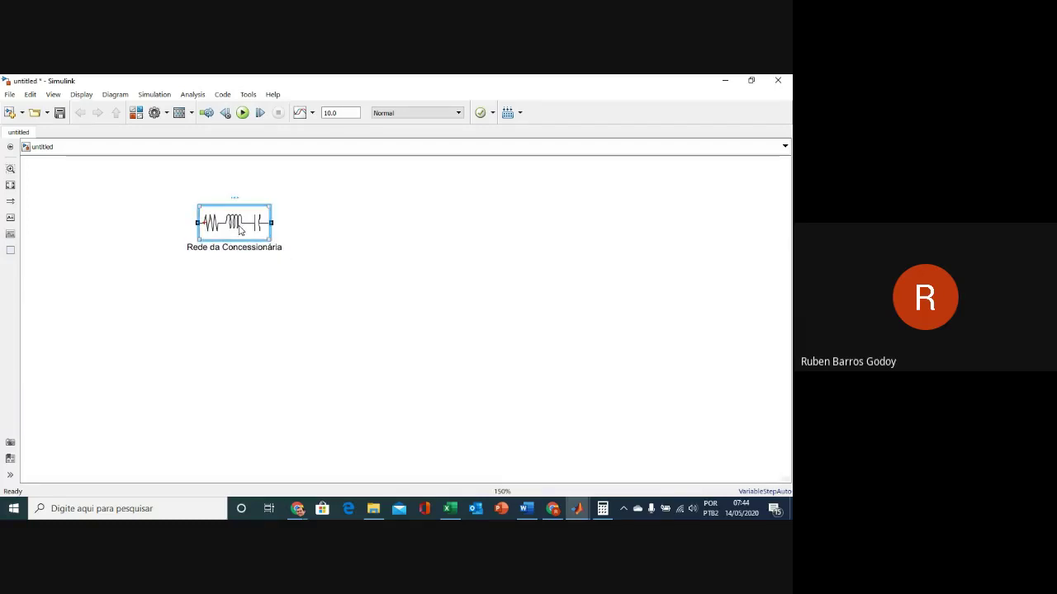
left_click(297, 237)
left_click(250, 229)
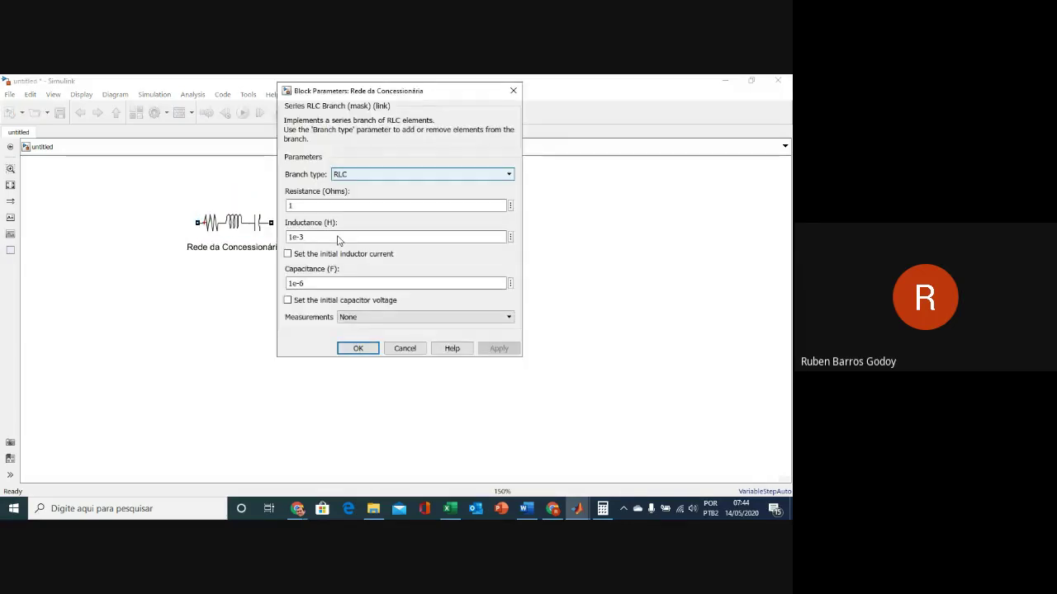
left_click(378, 176)
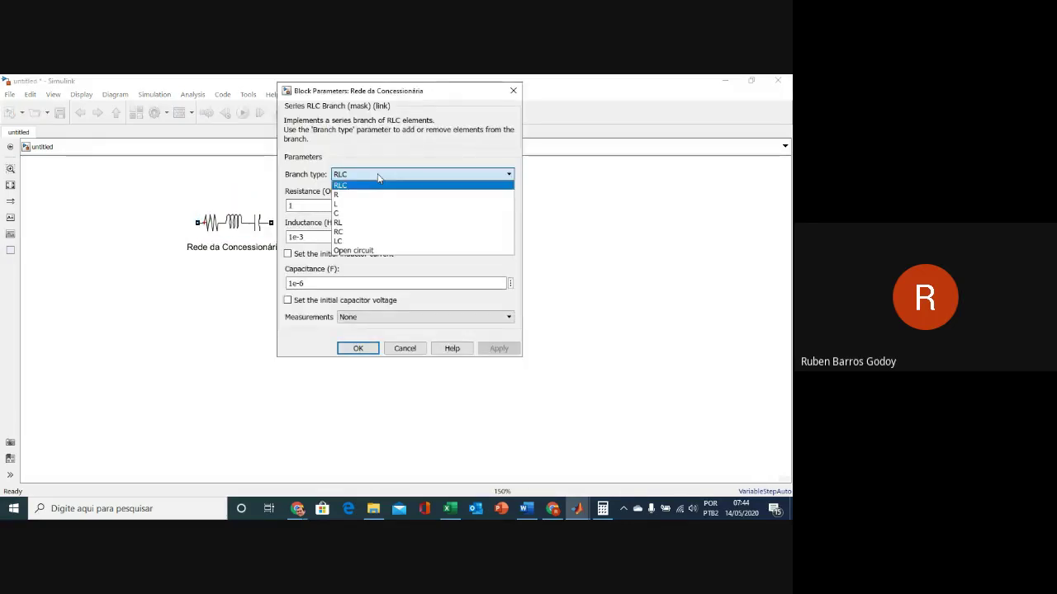
left_click(348, 203)
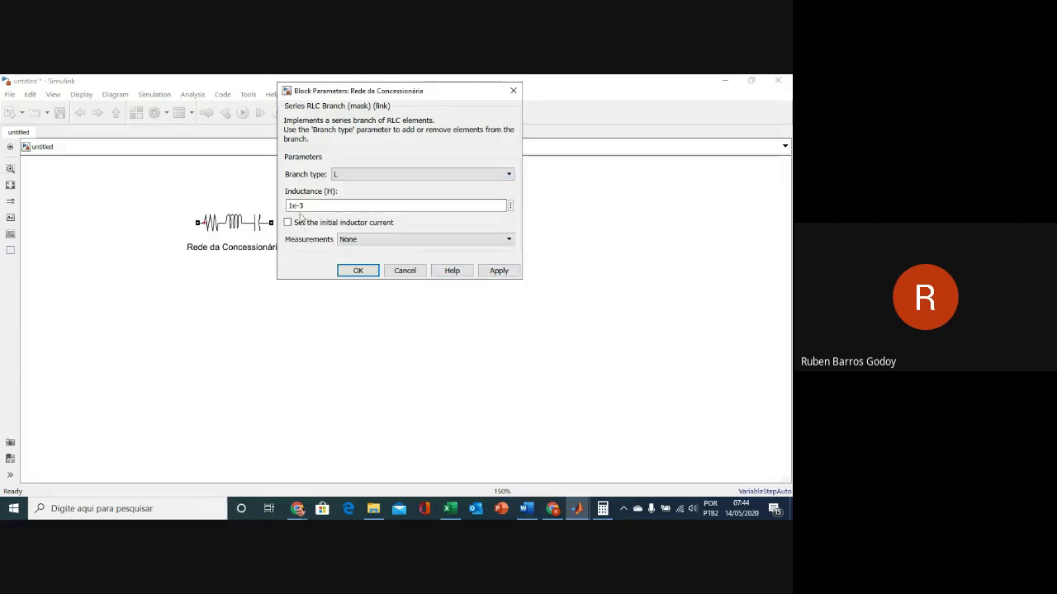
left_click(500, 273)
left_click(367, 272)
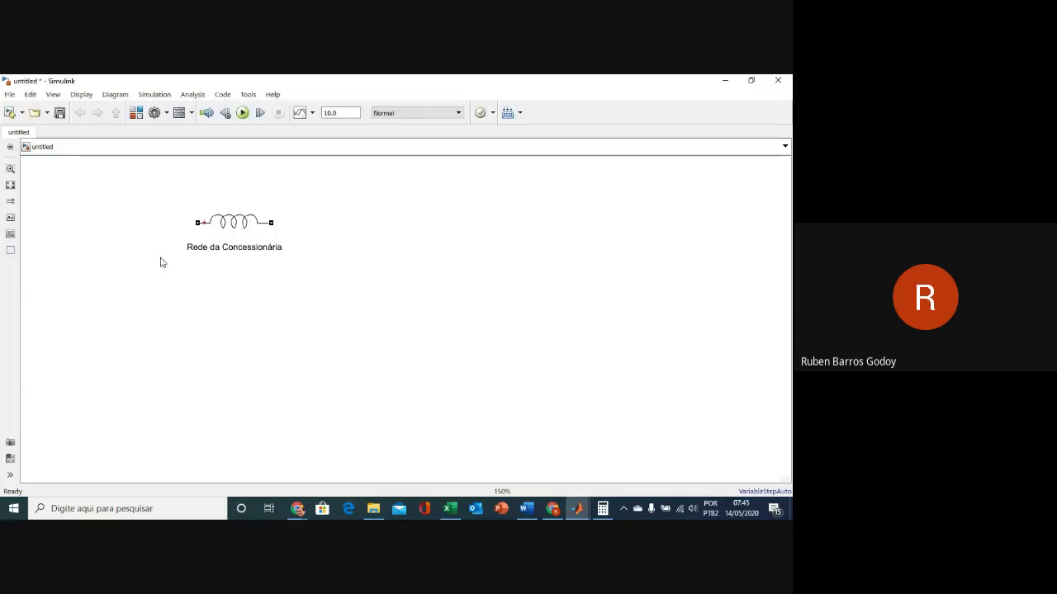
Step: Check the supply bus power row (A4:C4) in the Excel workbook and return to the Simulink model
key("ctrl+shift+l")
left_click(529, 379)
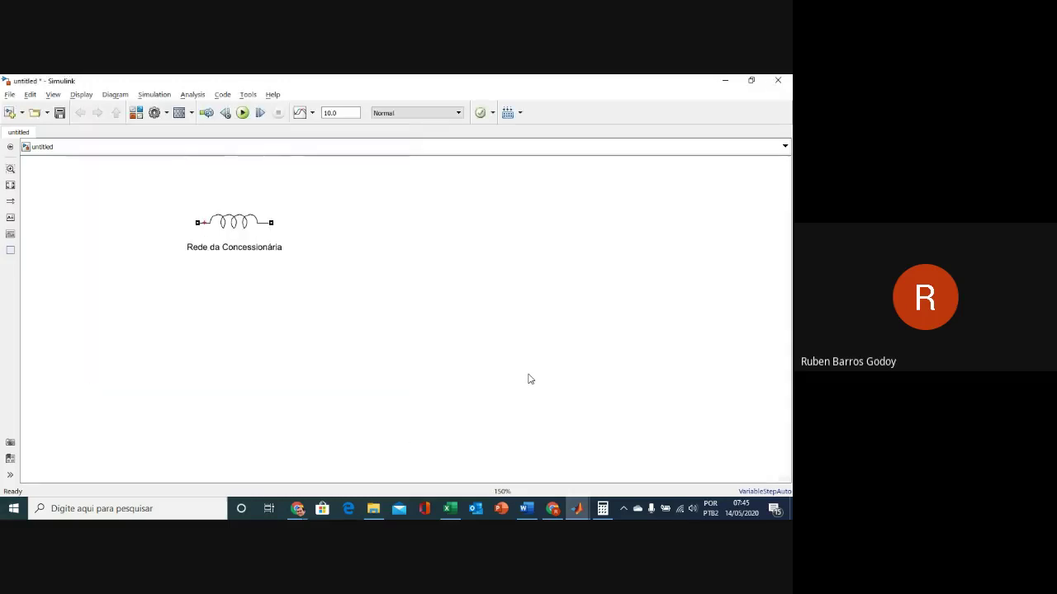
key("alt+Tab")
key("alt+Tab")
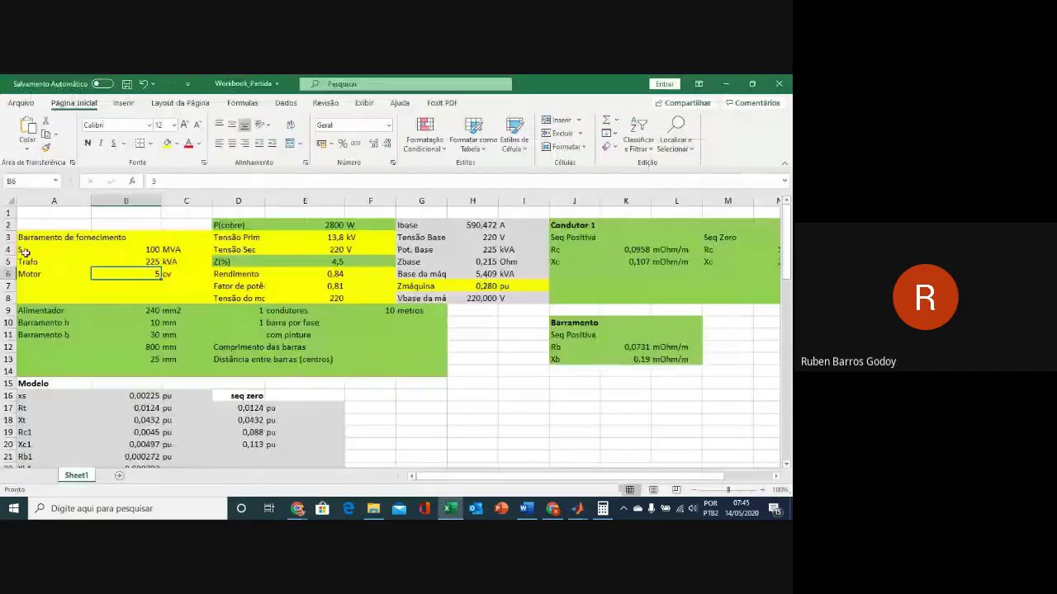
left_click(25, 251)
left_click_drag(25, 251, 202, 254)
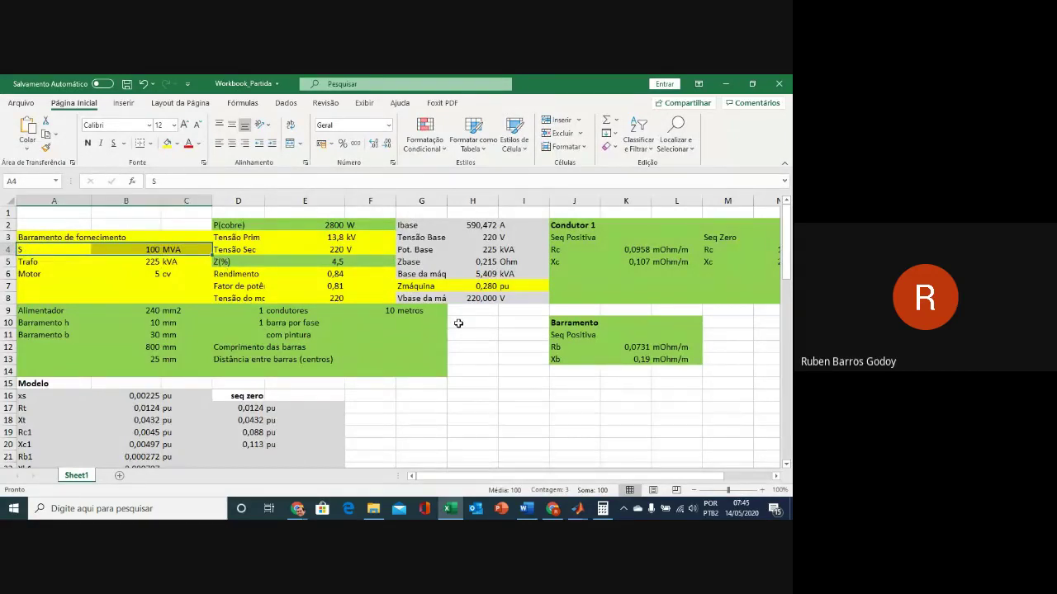
key("alt+Tab")
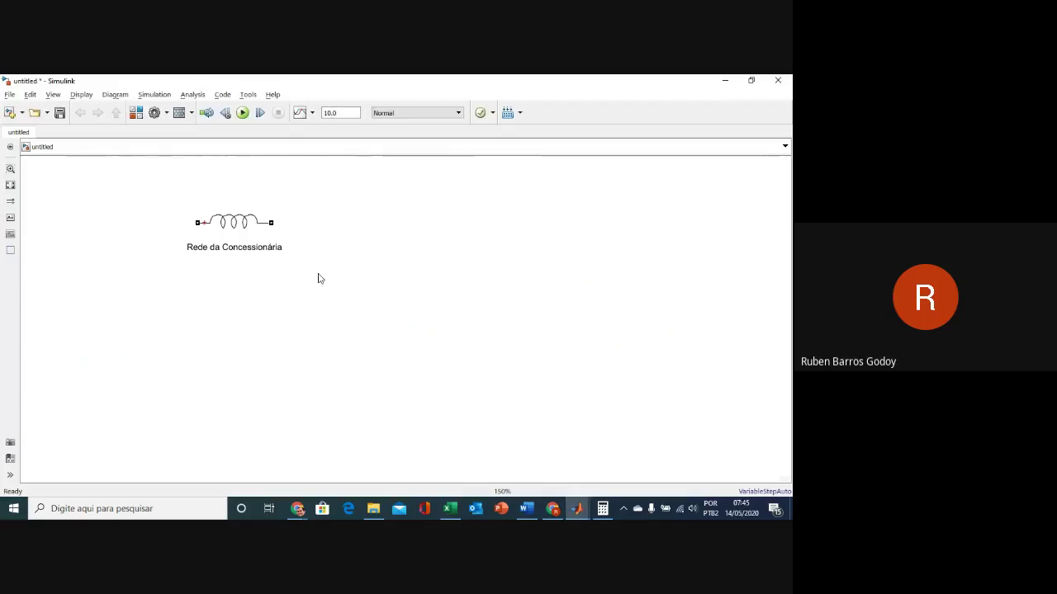
Step: Duplicate the Rede da Concessionária block and place the copy in the open canvas area to its lower right
left_click(238, 230)
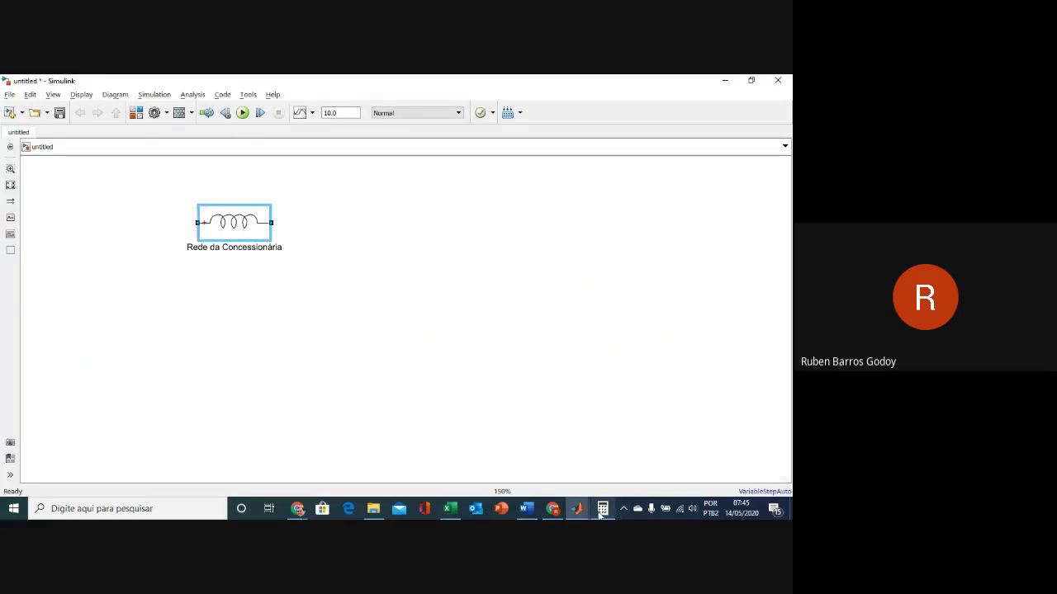
mouse_move(557, 510)
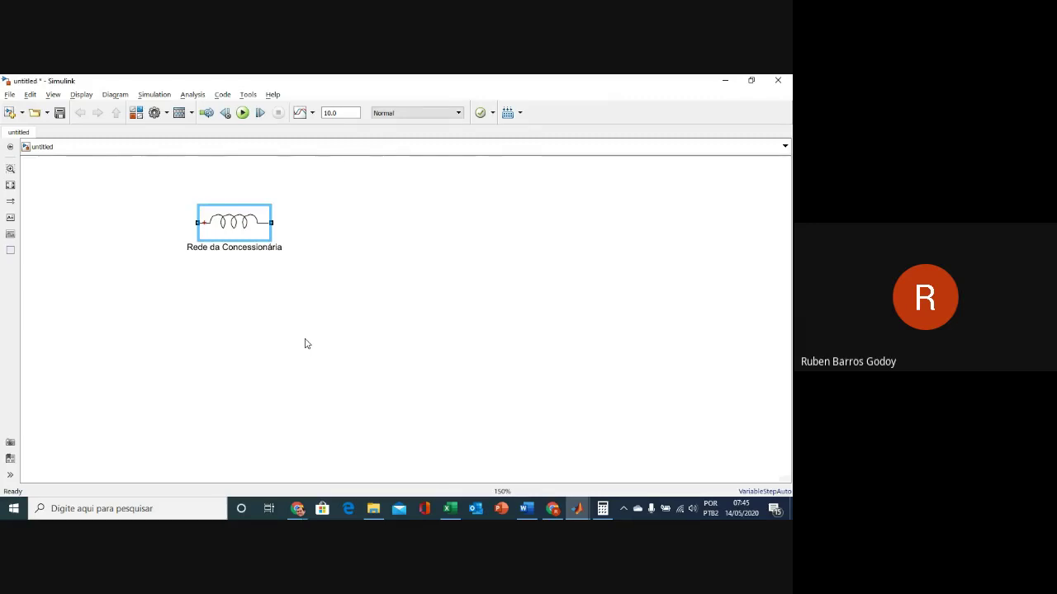
key("ctrl+c")
key("ctrl+v")
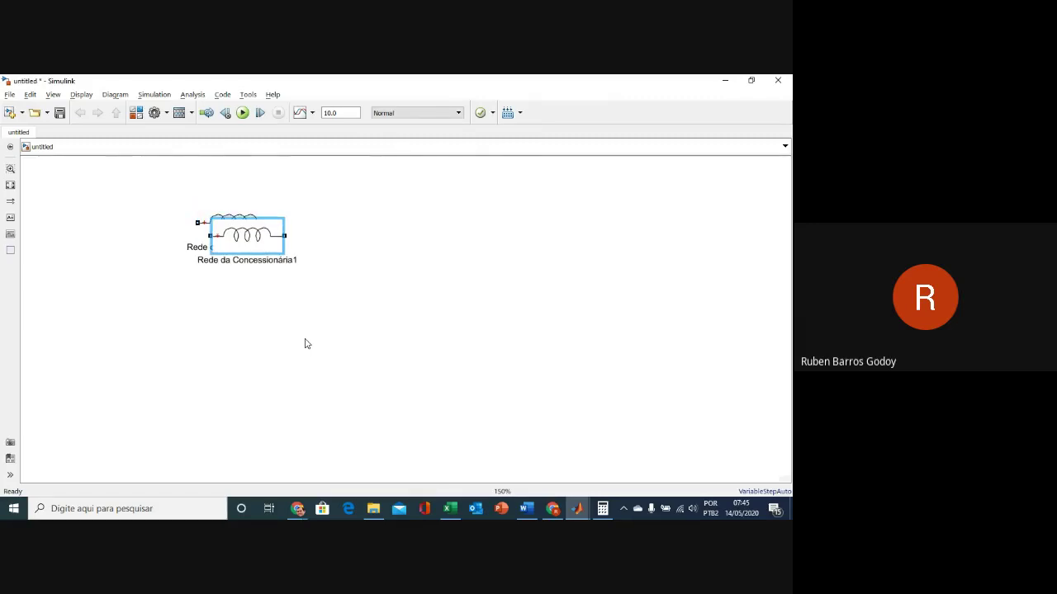
left_click_drag(258, 245, 428, 333)
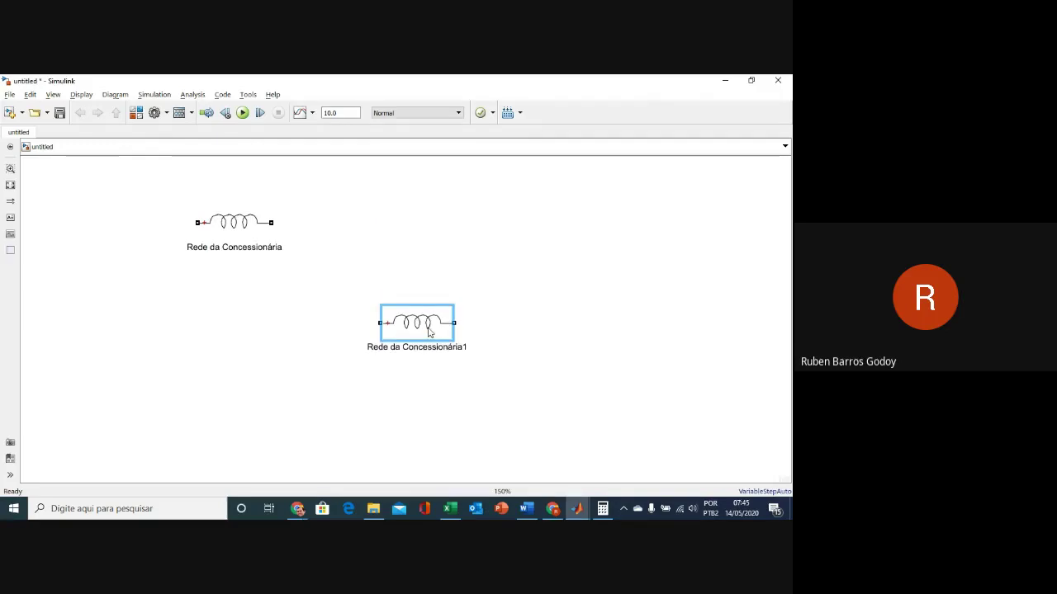
Step: Set the branch type of the copied block to RL and apply the parameters
double_click(429, 333)
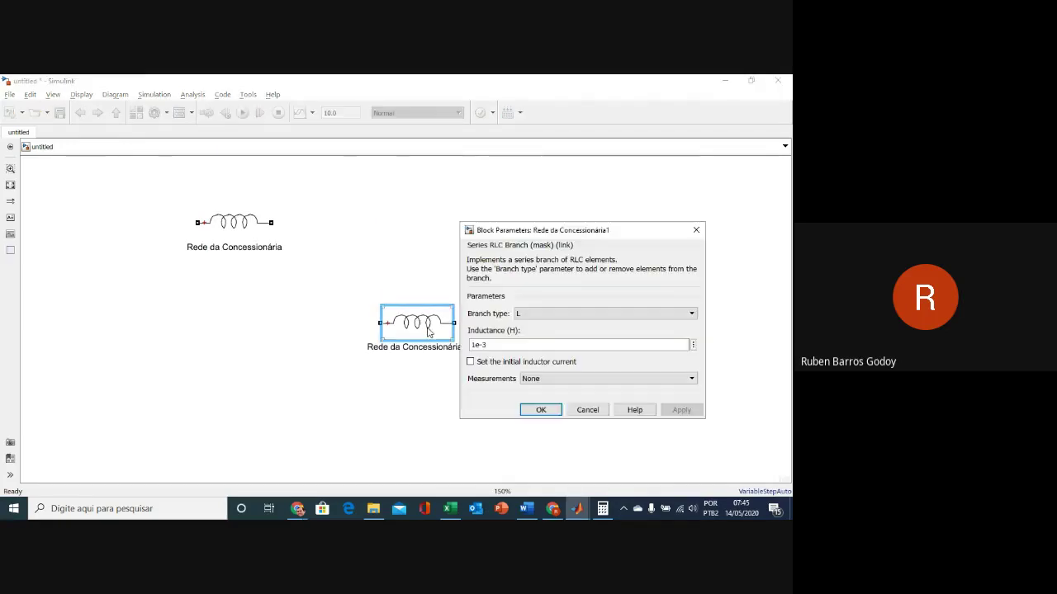
left_click(560, 319)
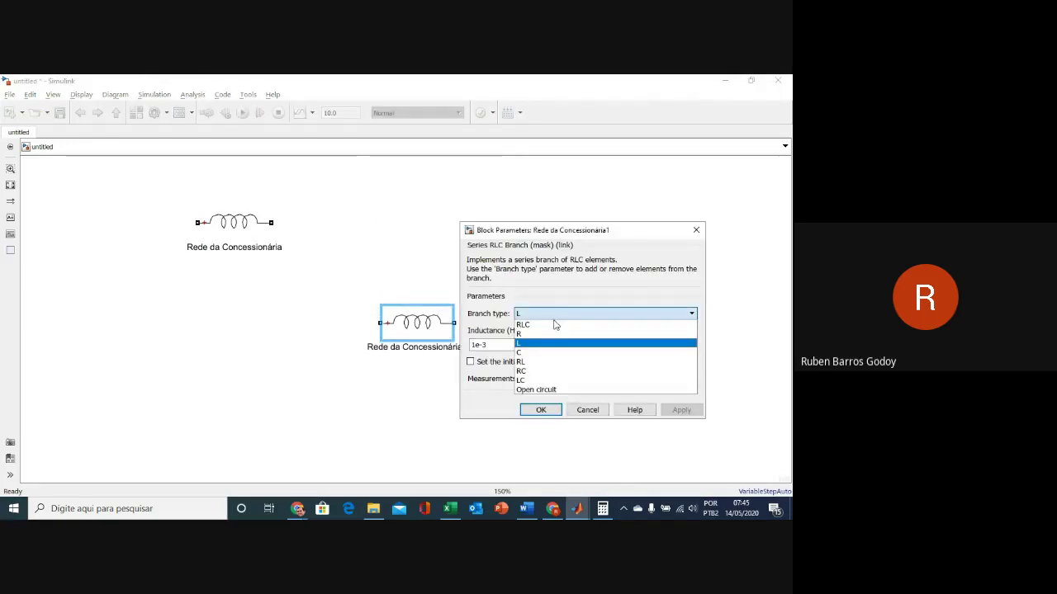
left_click(549, 362)
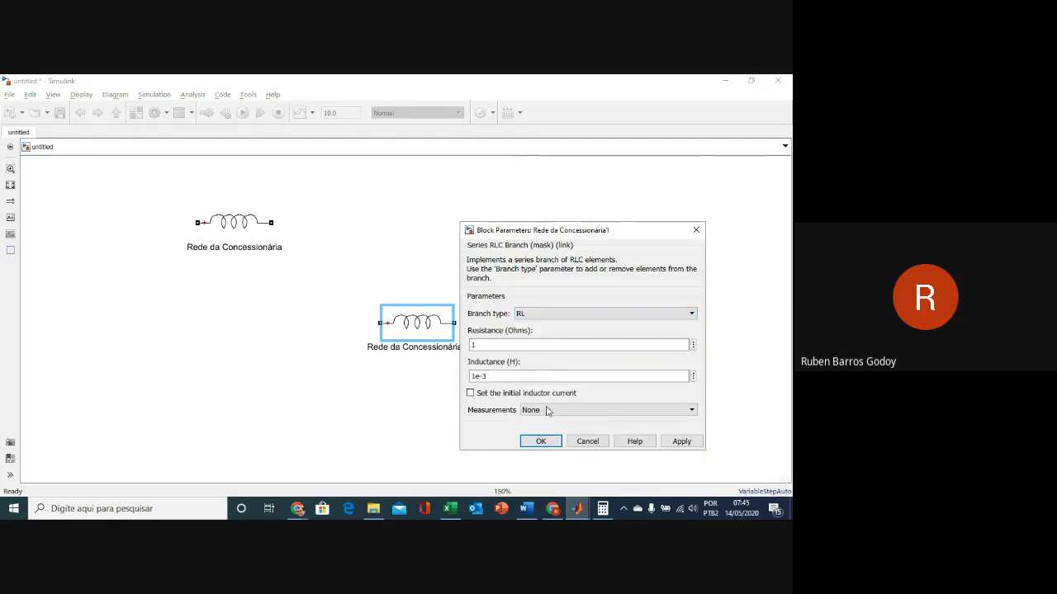
left_click(677, 445)
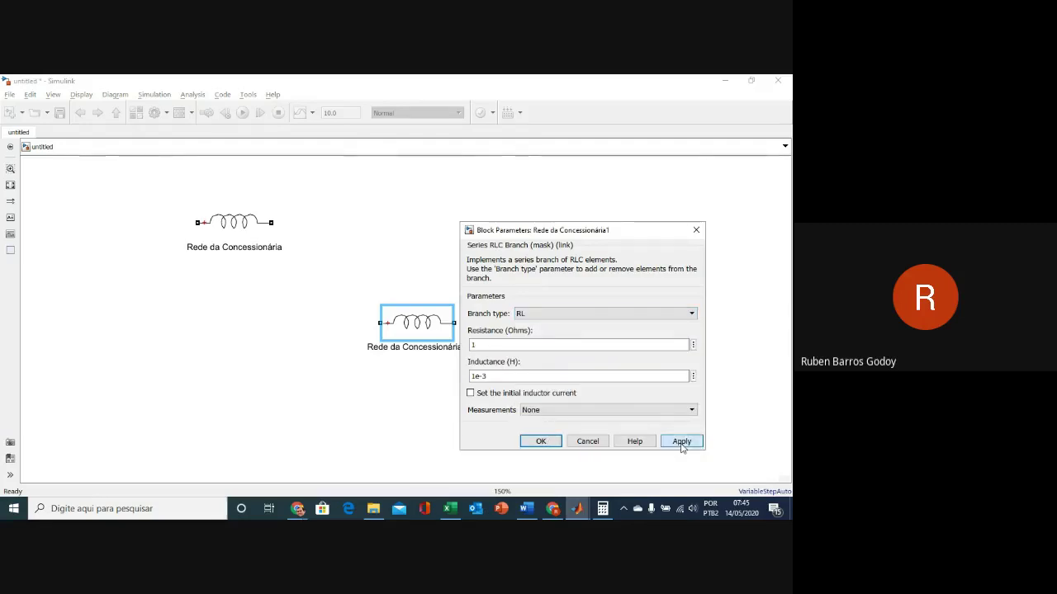
left_click(551, 444)
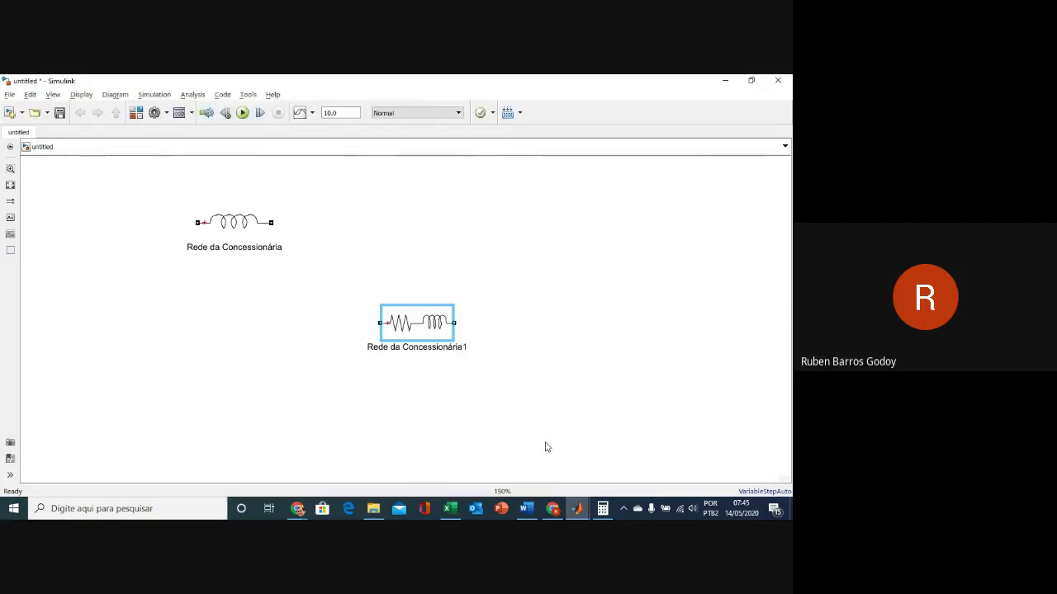
left_click(457, 417)
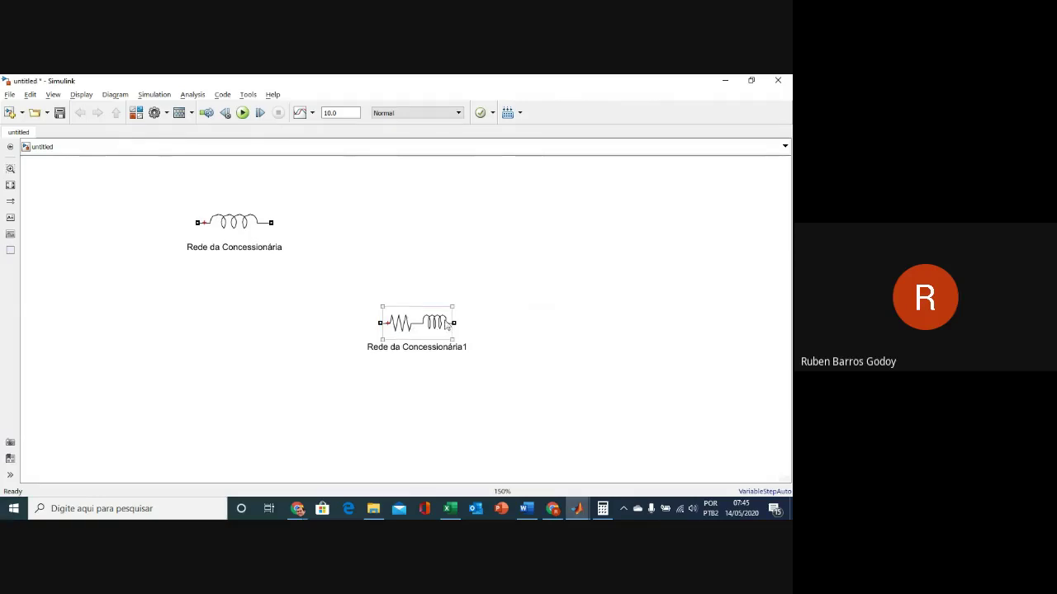
Step: Align the RL branch to the right of Rede da Concessionária and rename it as "Trafo 13,8/0,22 kV"
left_click_drag(441, 323, 389, 223)
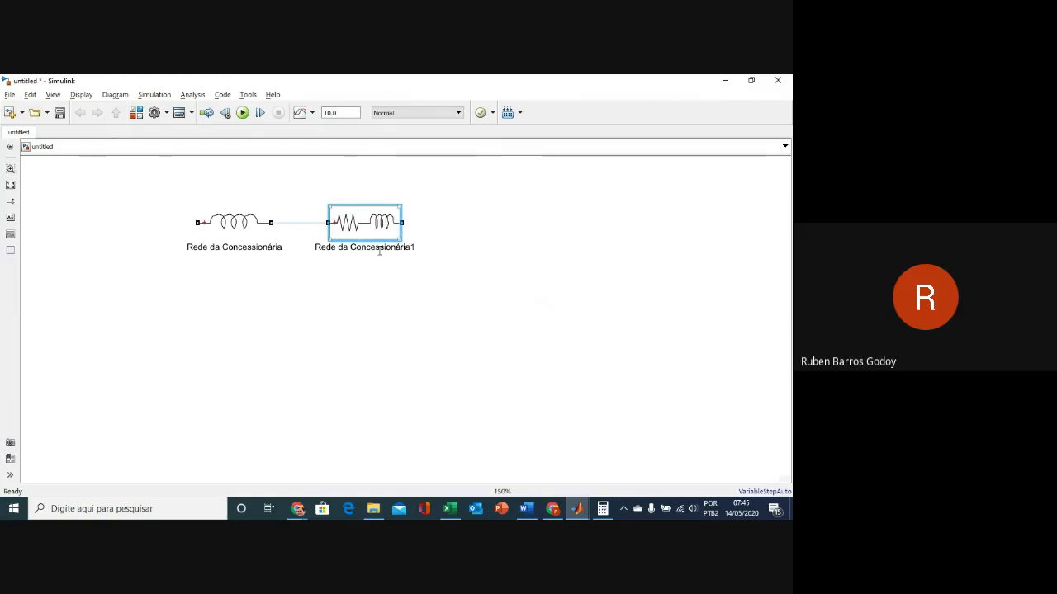
double_click(379, 247)
key("ctrl+a")
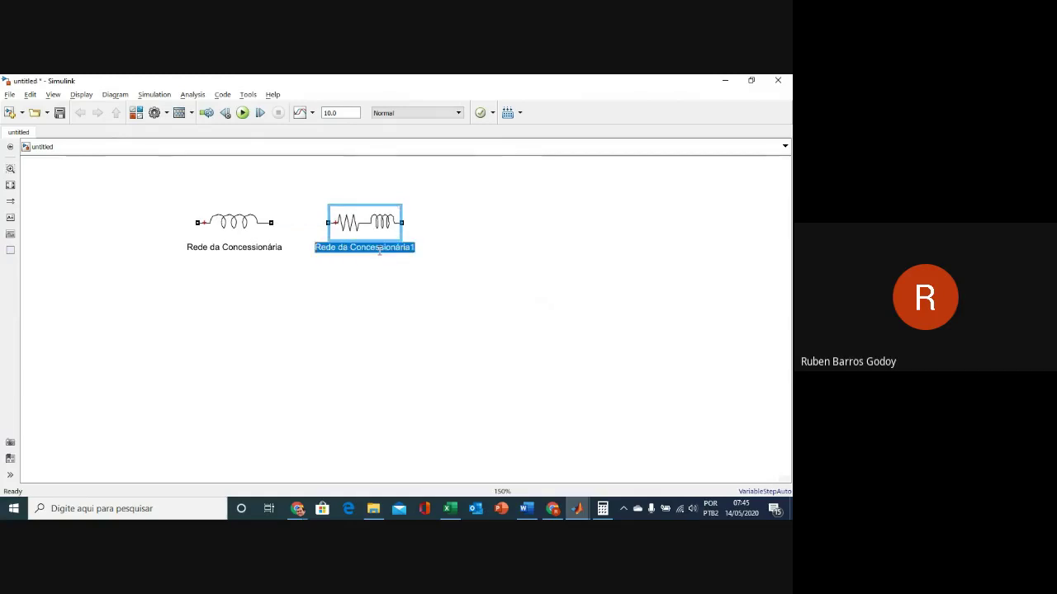
key("BackSpace")
type("Trafo")
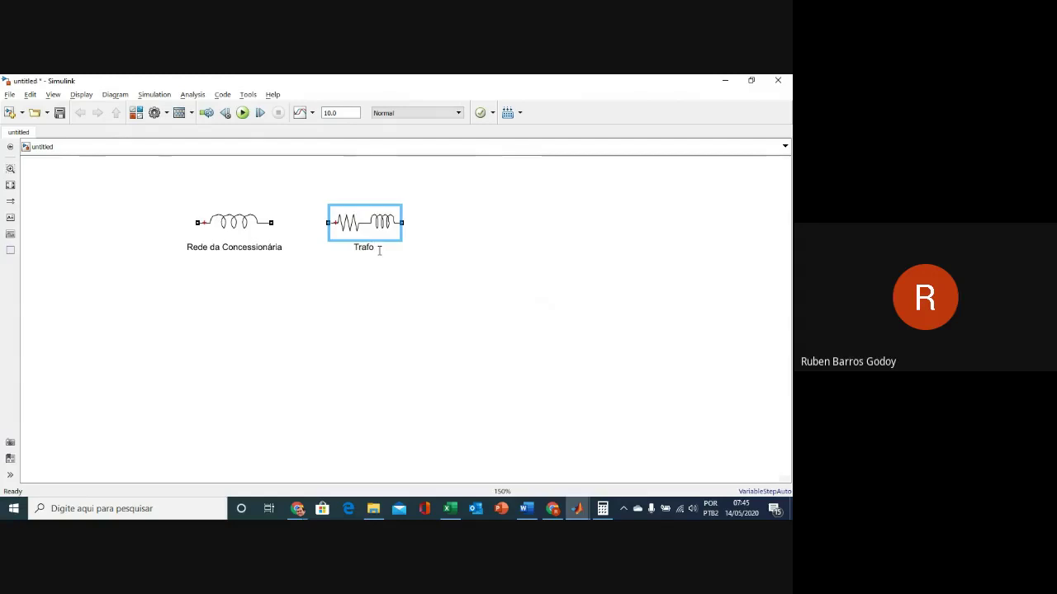
type(" 13.8")
type("/")
type("0,22")
type(" kV")
left_click(395, 310)
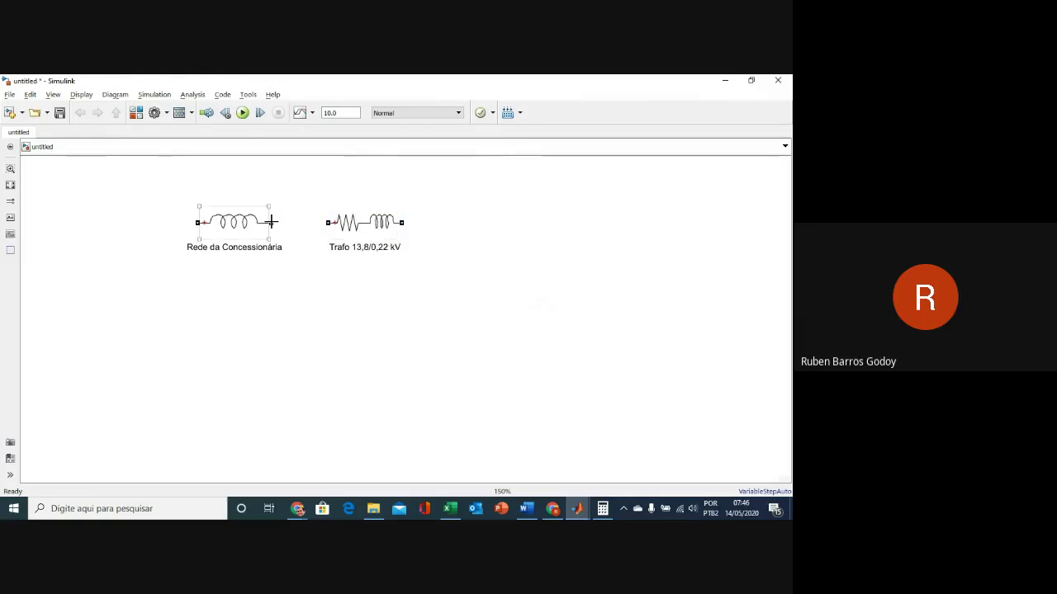
Step: Connect the Rede da Concessionária output to the Trafo 13,8/0,22 kV input and shift the Trafo block slightly closer
left_click_drag(291, 223, 327, 223)
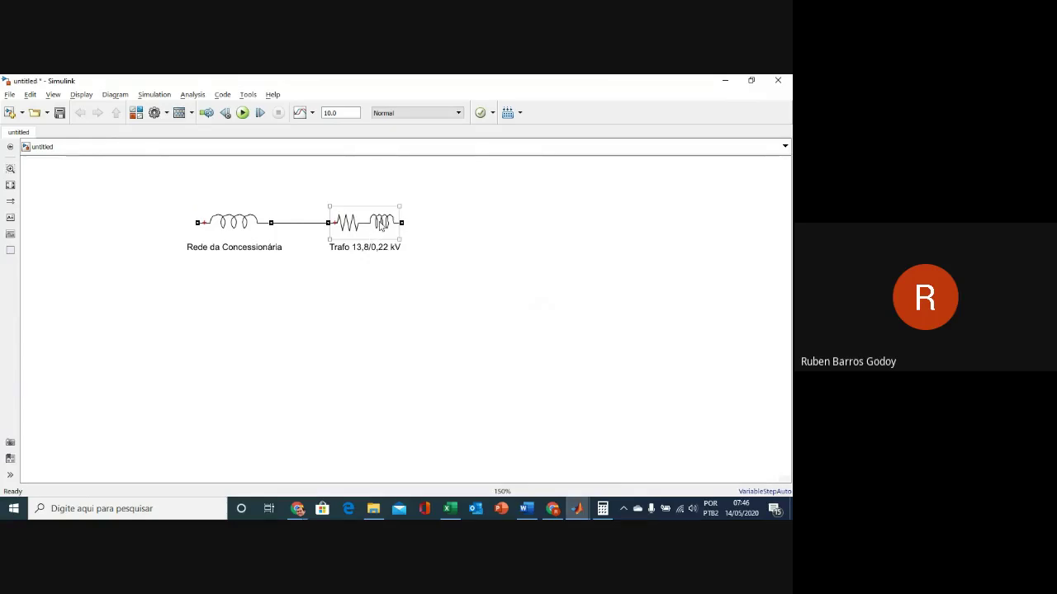
left_click(381, 228)
left_click_drag(383, 236, 367, 234)
left_click(371, 289)
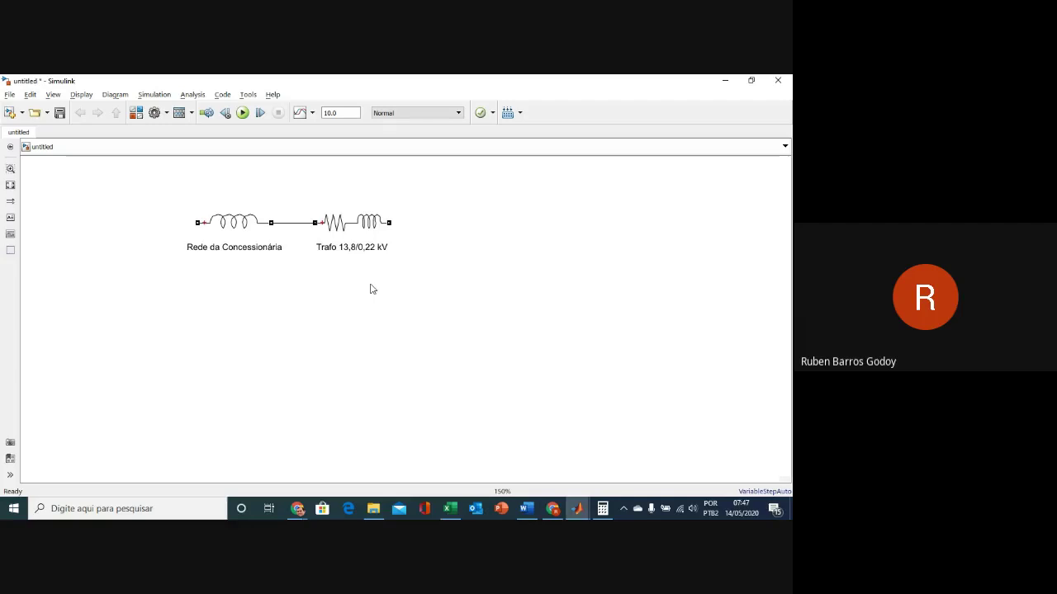
left_click(384, 229)
left_click(448, 229)
Step: Switch to Chrome and search Google in a new tab for "ndu 002 energisa 2020"
mouse_move(552, 509)
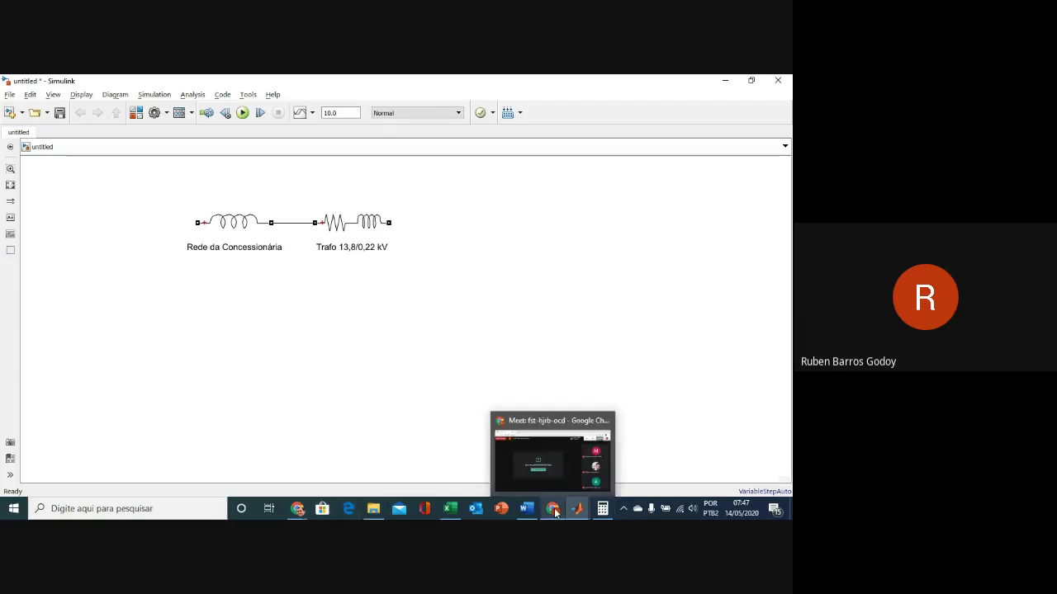
left_click(542, 472)
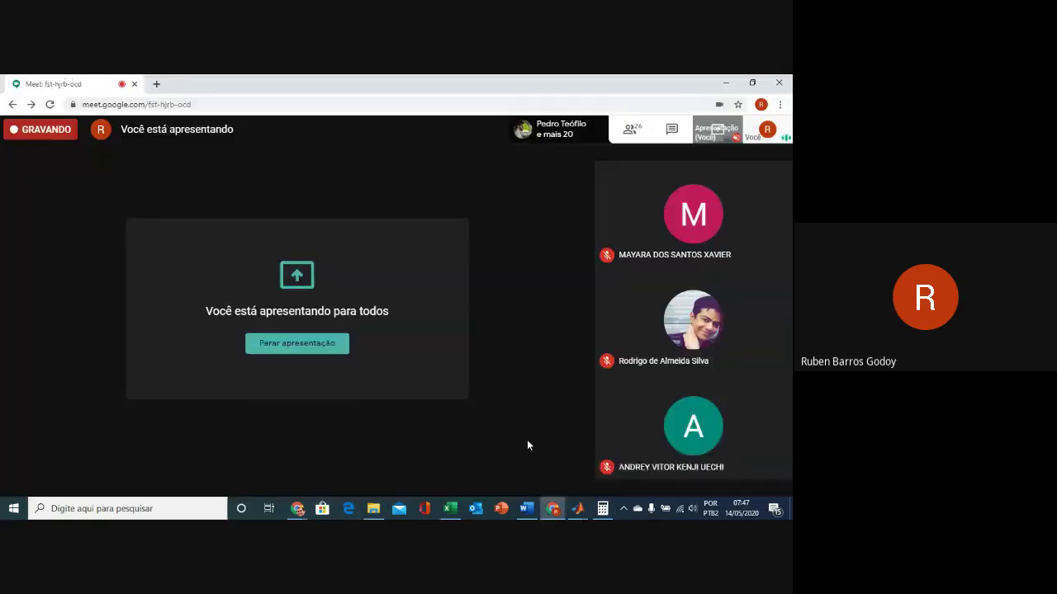
left_click(157, 84)
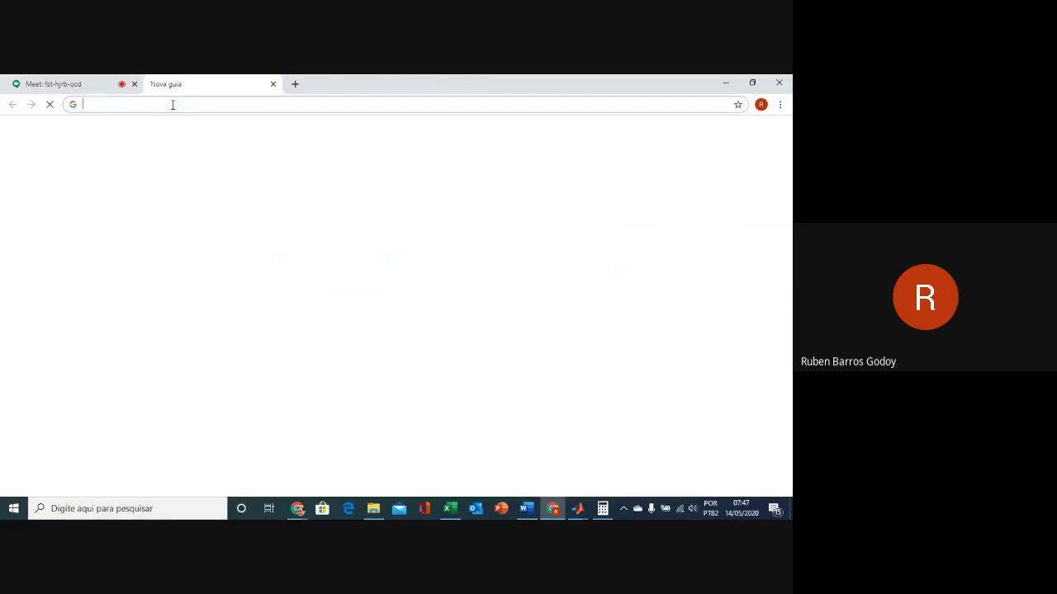
type("go")
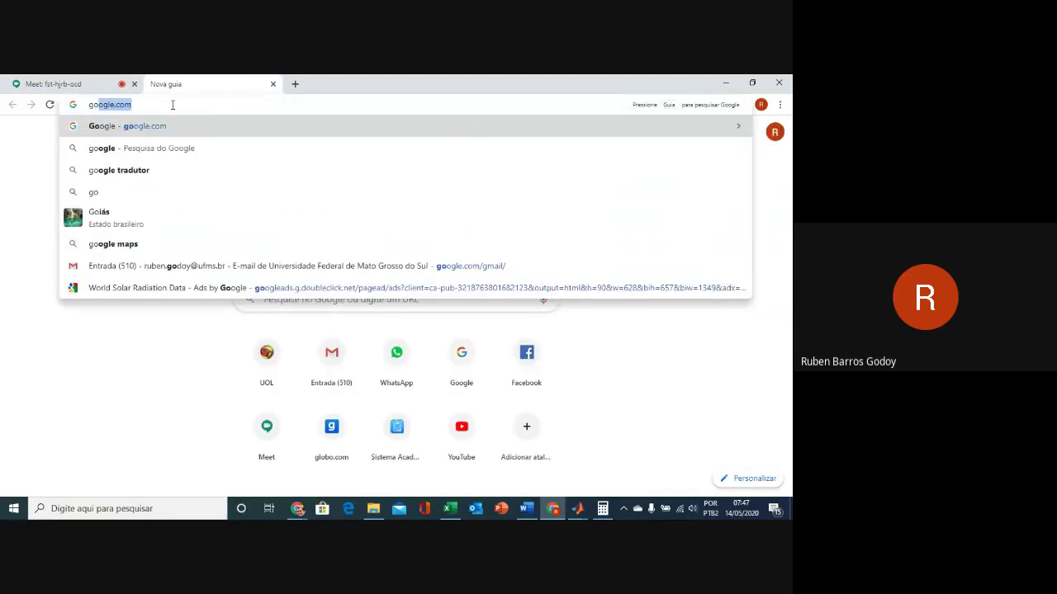
key("Return")
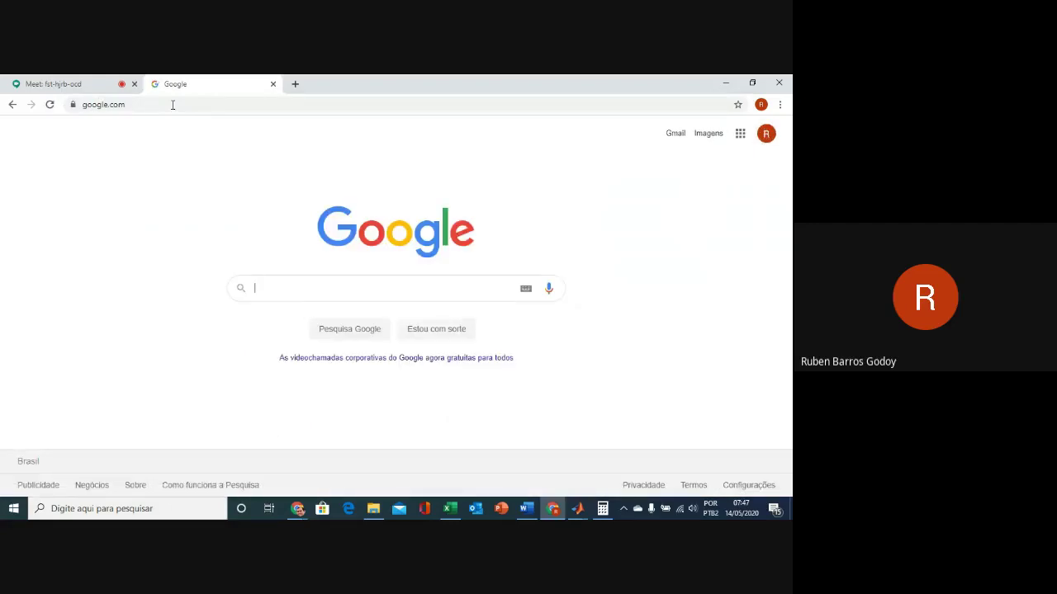
type("NDU ")
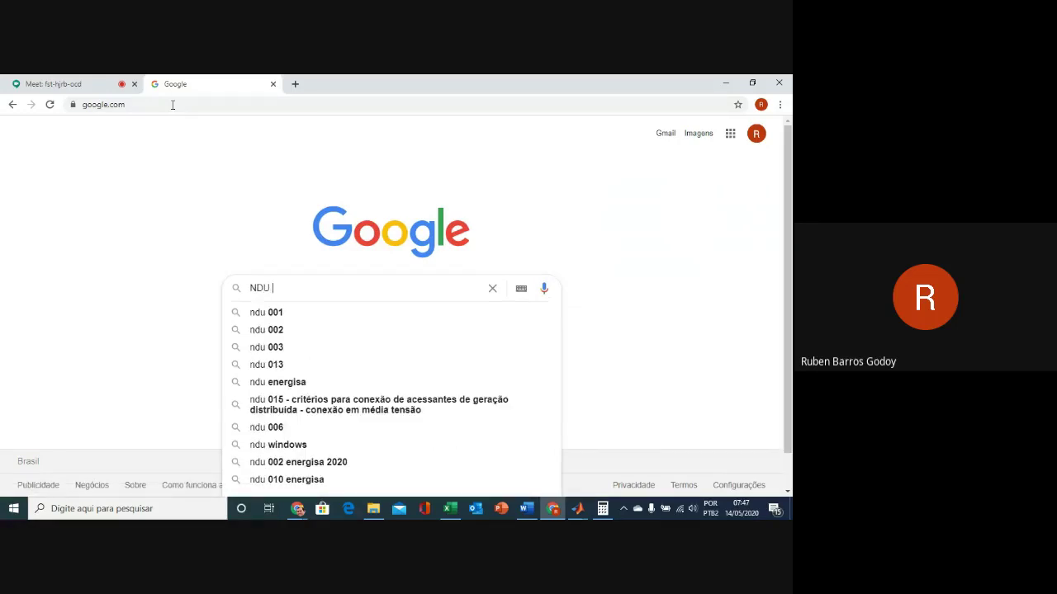
type("00")
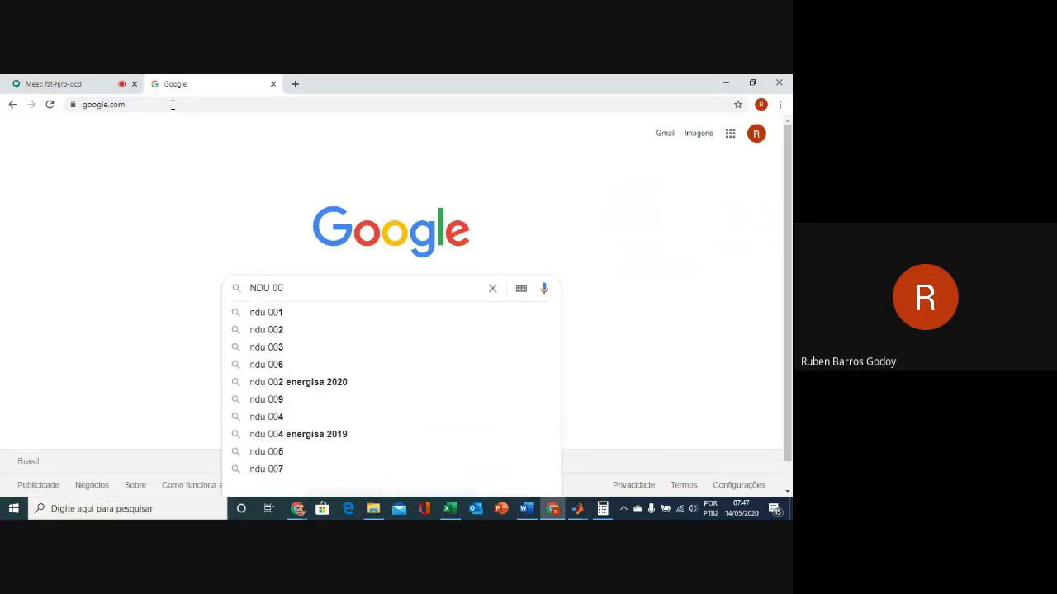
type("2")
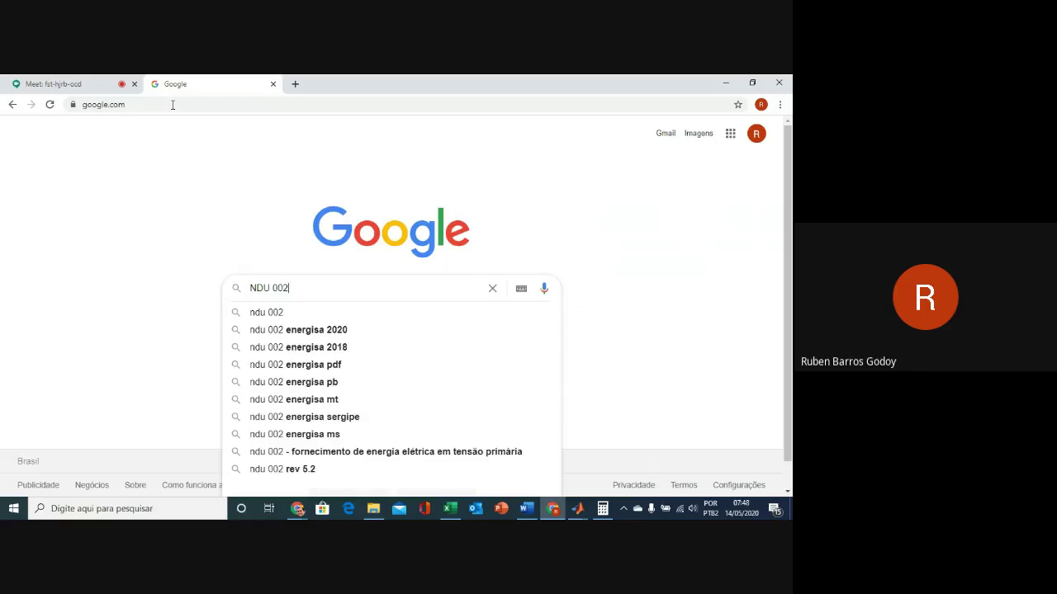
key("Down")
key("Down")
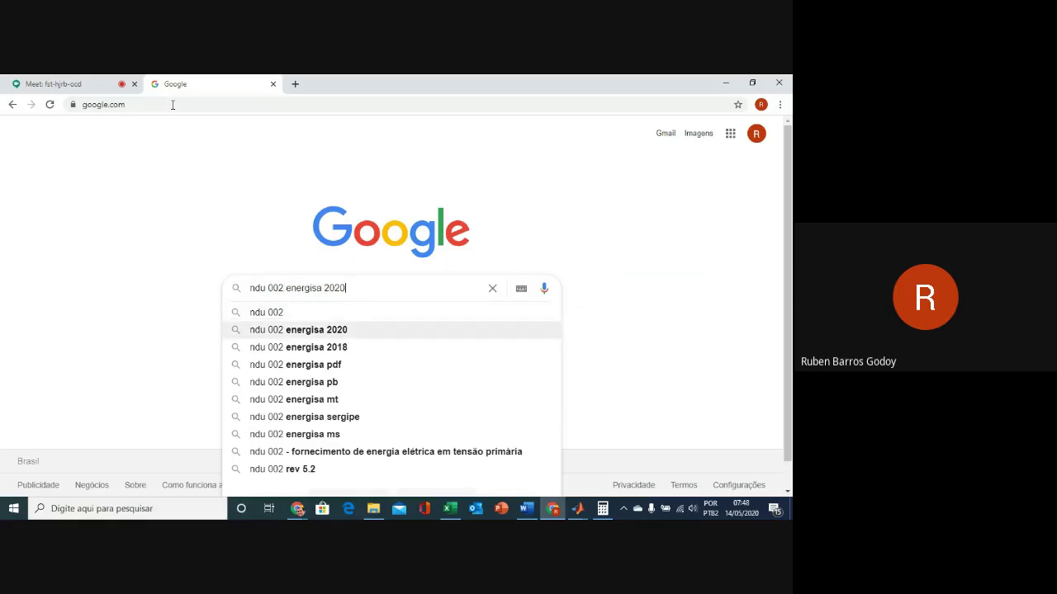
key("Return")
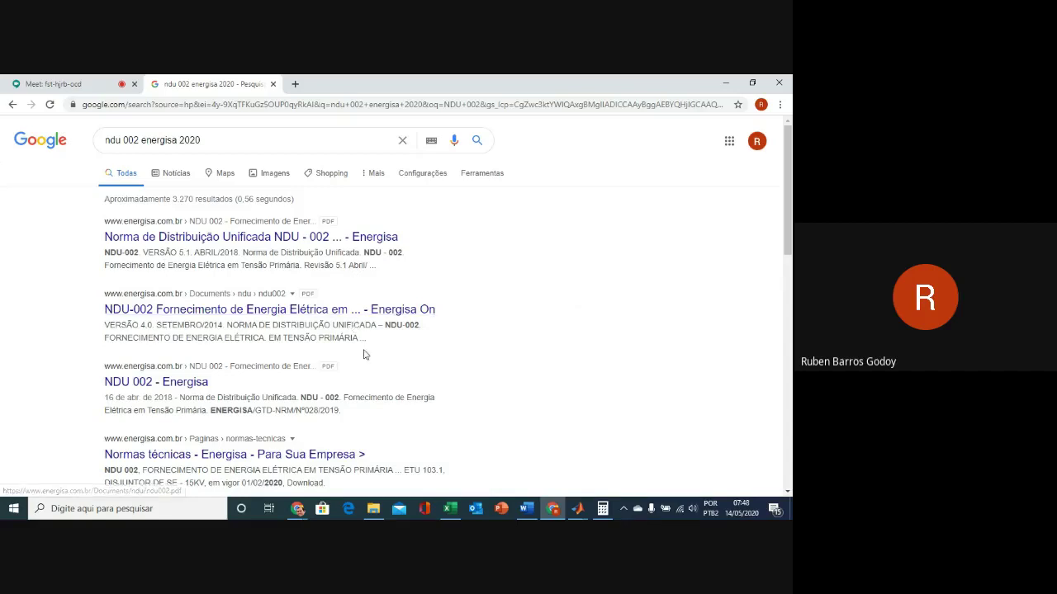
Step: Open the NDU 002 standard, Fornecimento de Energia Elétrica em Tensão Primária, from Energisa's Normas Técnicas page
scroll(366, 366, "down", 1)
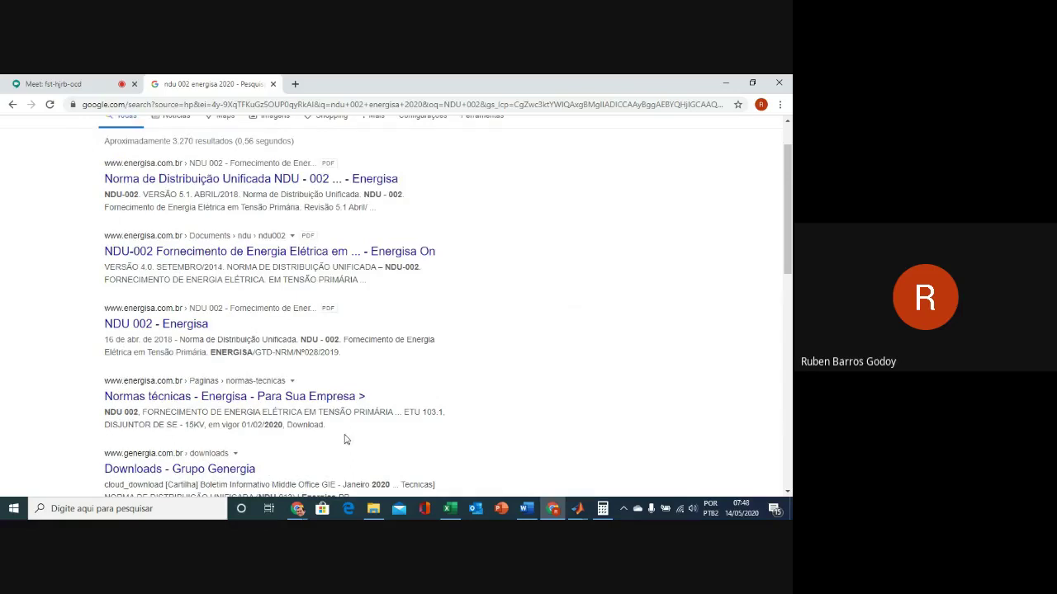
left_click(248, 400)
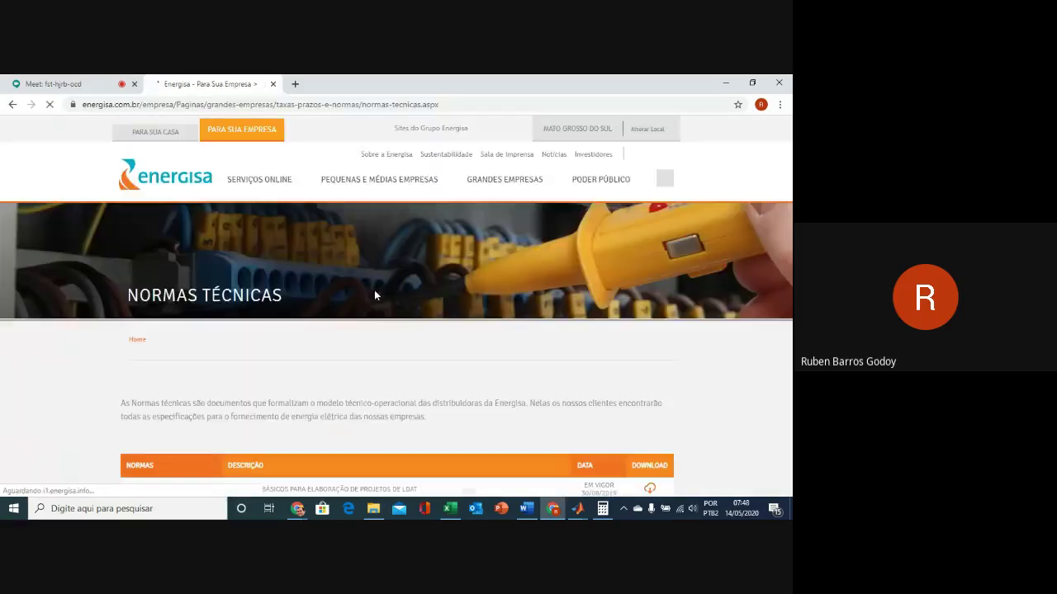
scroll(378, 296, "down", 6)
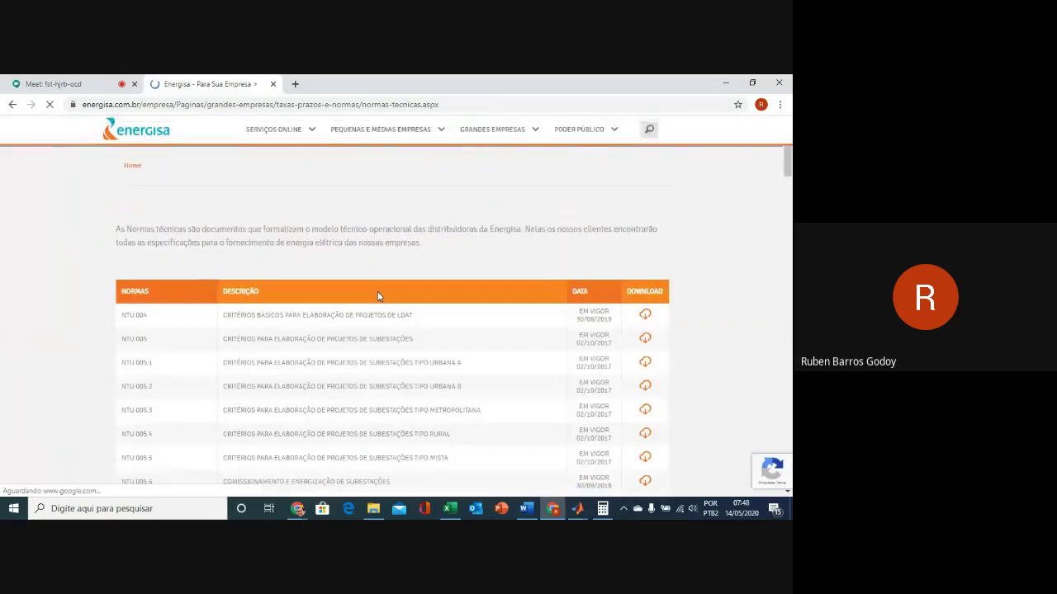
scroll(377, 290, "down", 6)
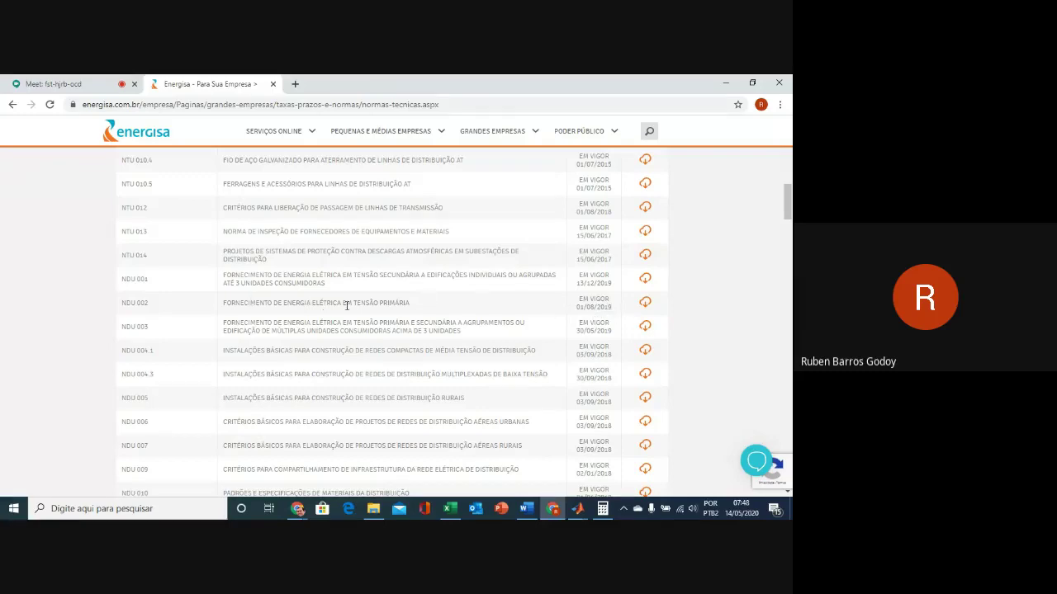
left_click(646, 305)
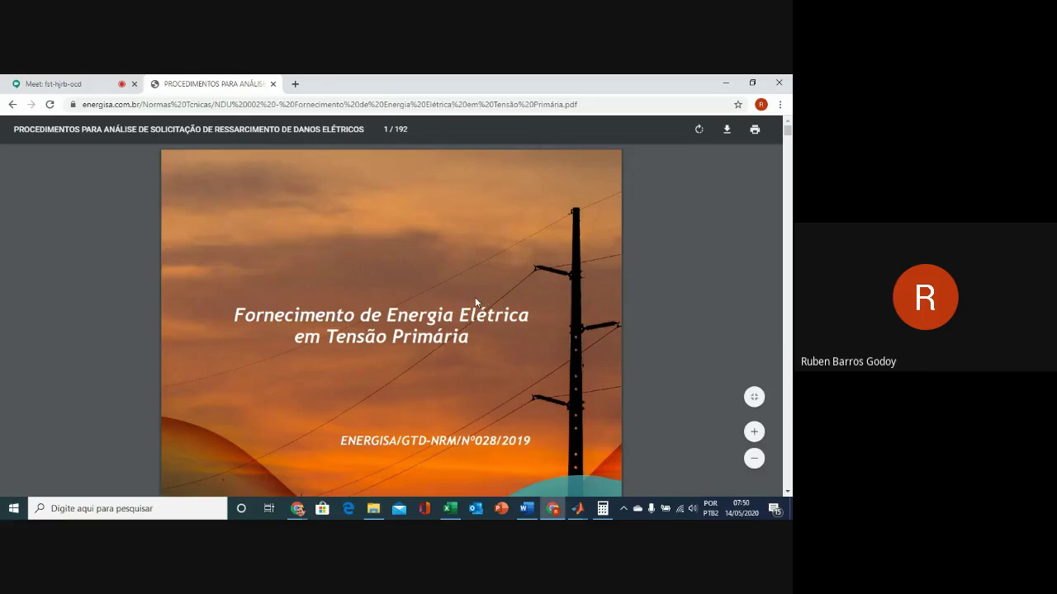
Step: Find Tabela 02 on page 82 of the NDU 002 document and examine its transformer sizing data and the "NA BT" metering heading
scroll(488, 316, "down", 5)
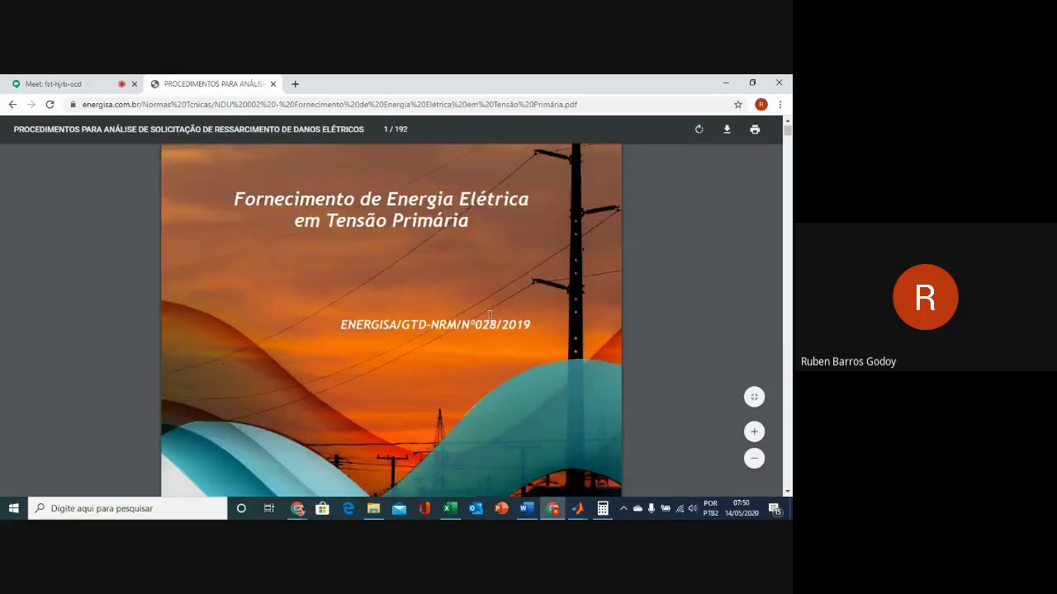
scroll(489, 316, "down", 10)
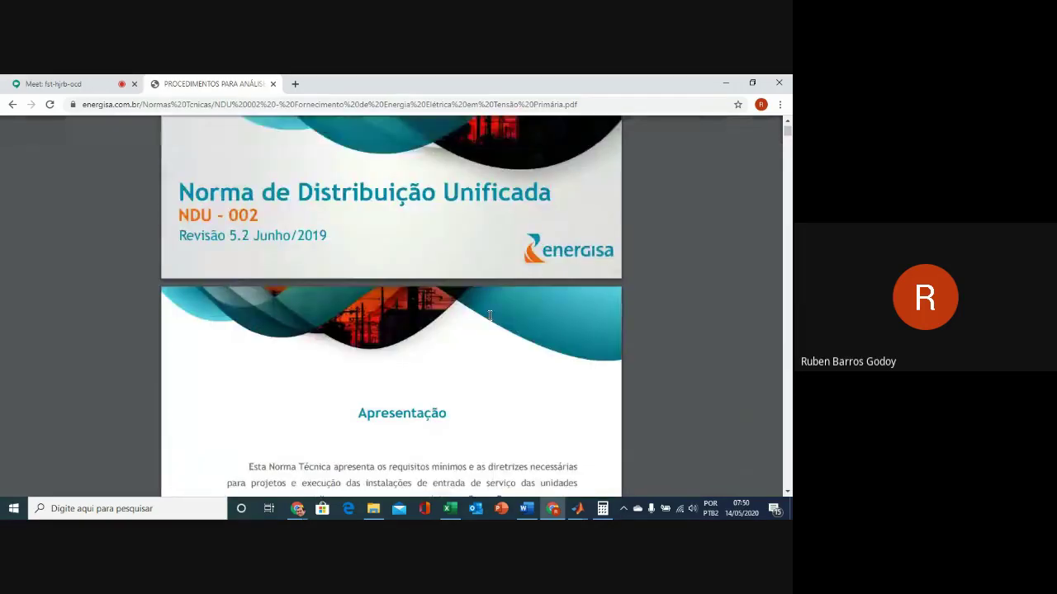
scroll(489, 317, "down", 8)
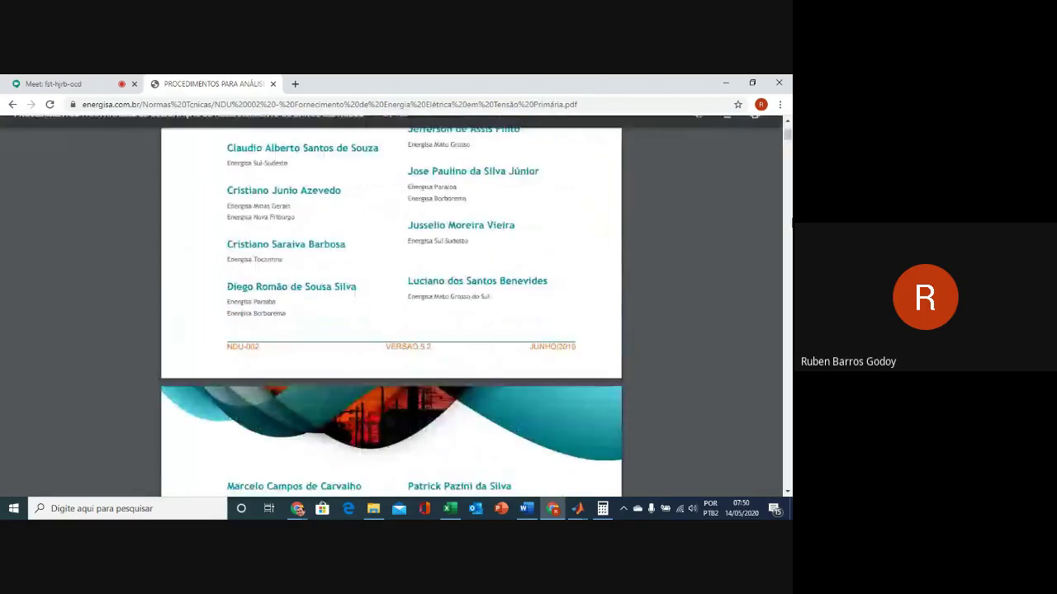
left_click_drag(788, 140, 772, 283)
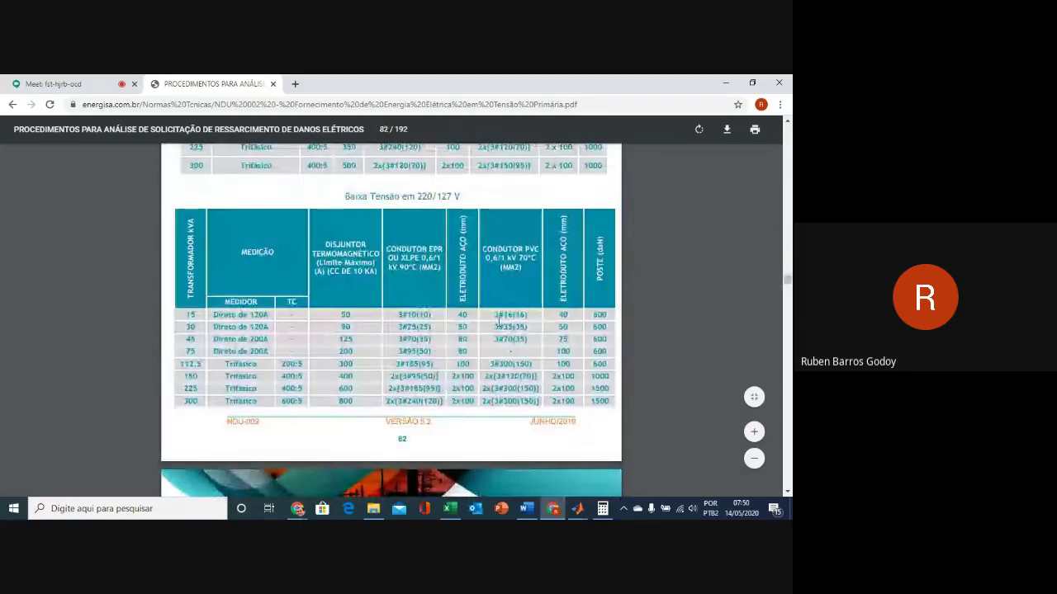
scroll(499, 322, "down", 4)
scroll(500, 324, "up", 4)
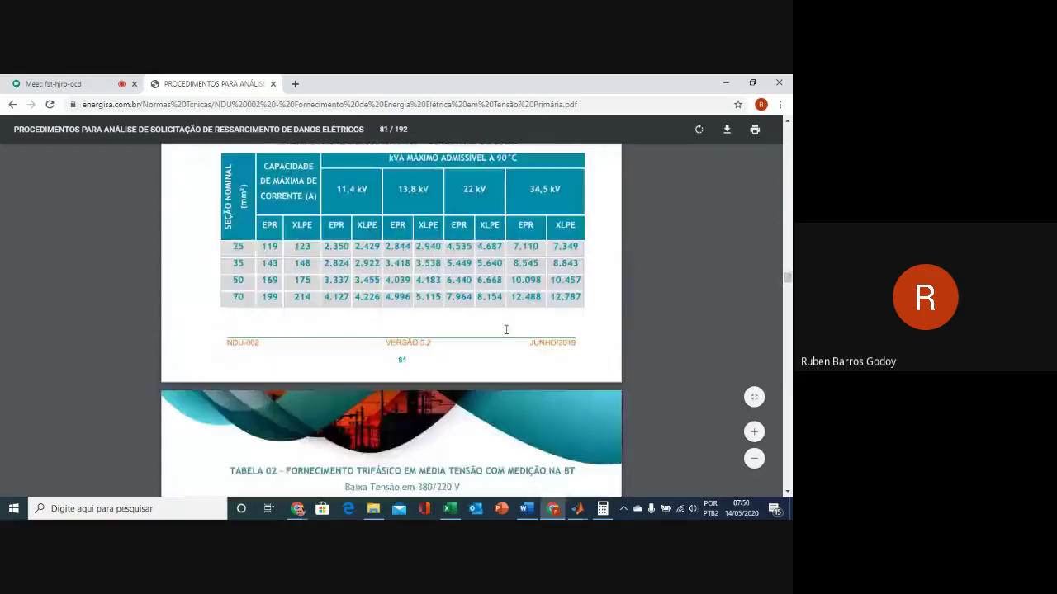
scroll(507, 332, "down", 1)
scroll(507, 333, "down", 7)
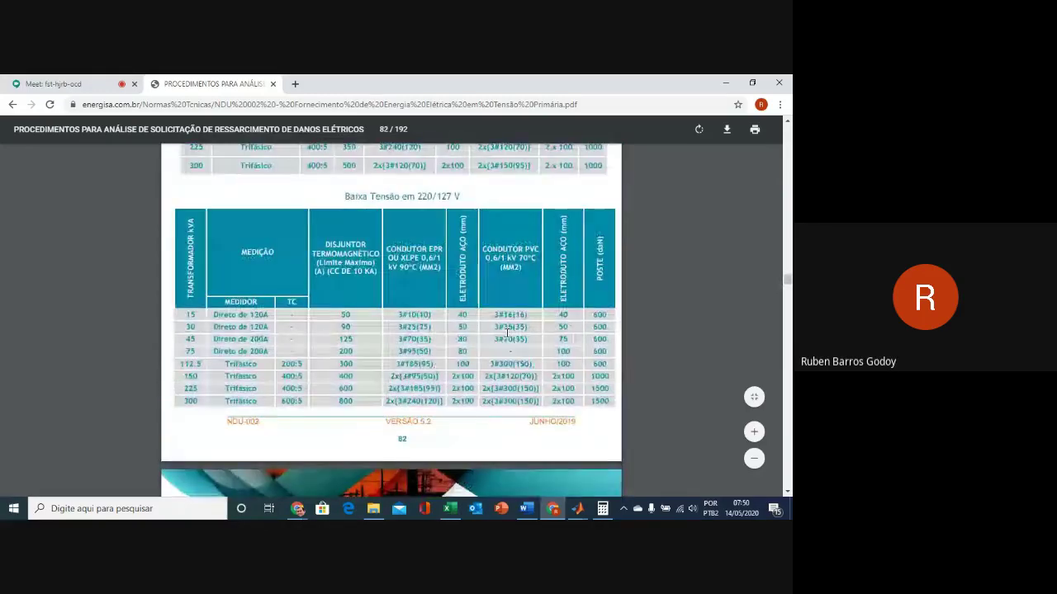
scroll(452, 275, "up", 6)
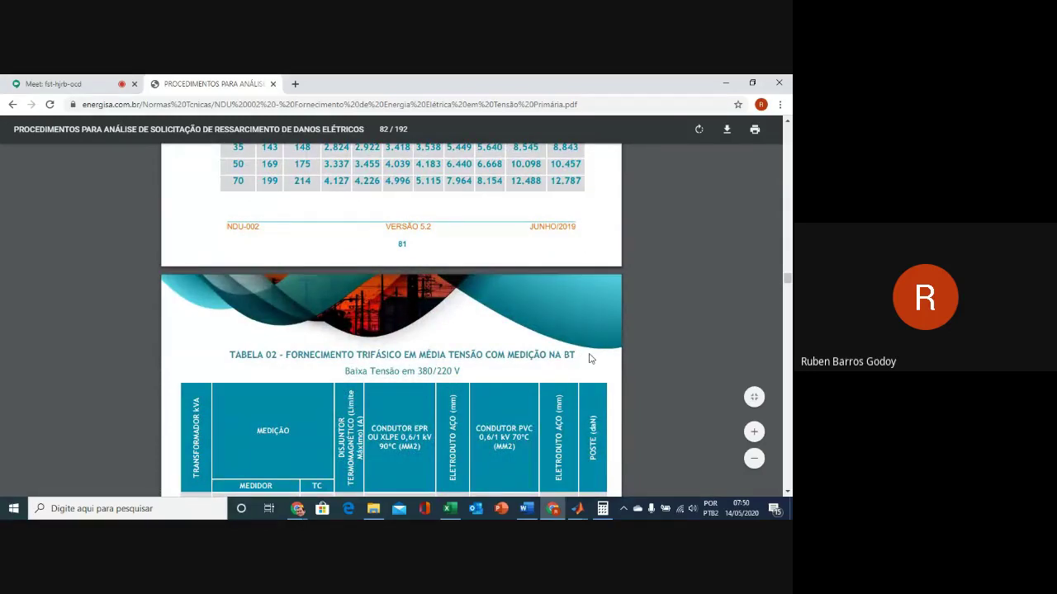
left_click_drag(546, 355, 574, 355)
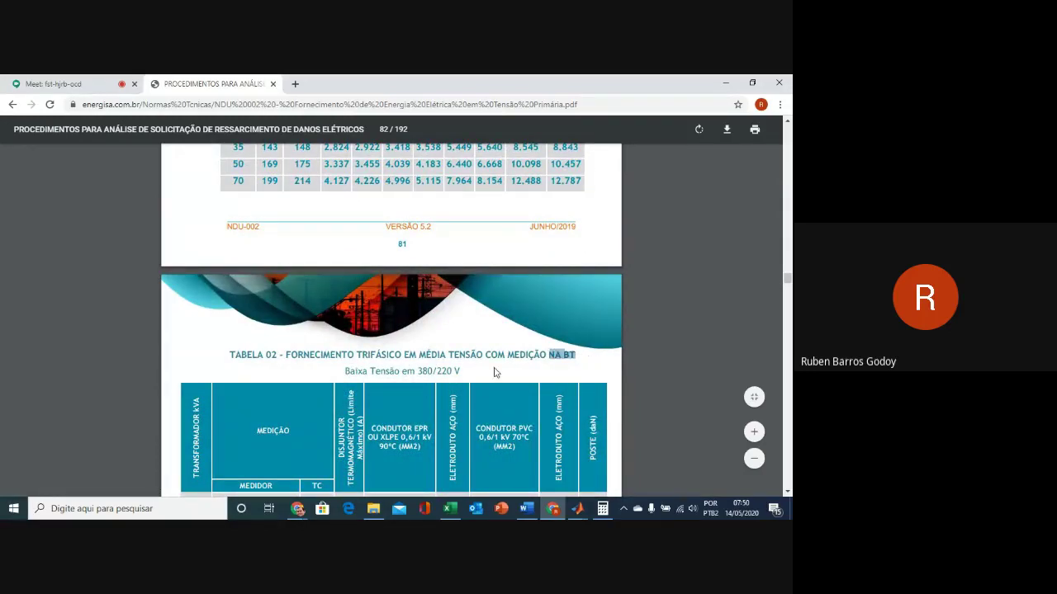